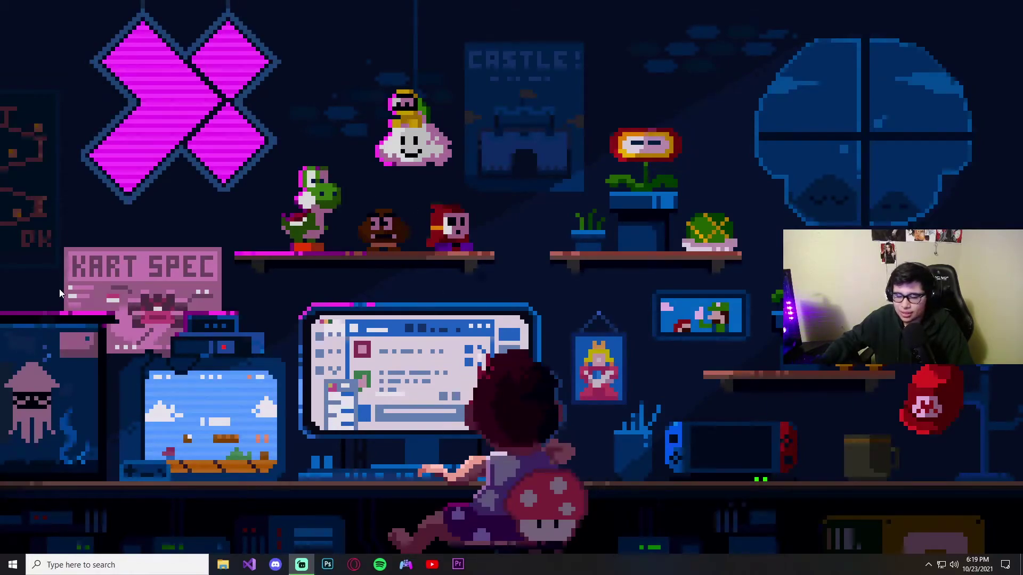
Step: Open This PC and bring up the properties of the SSD Drive (C:)
click(101, 565)
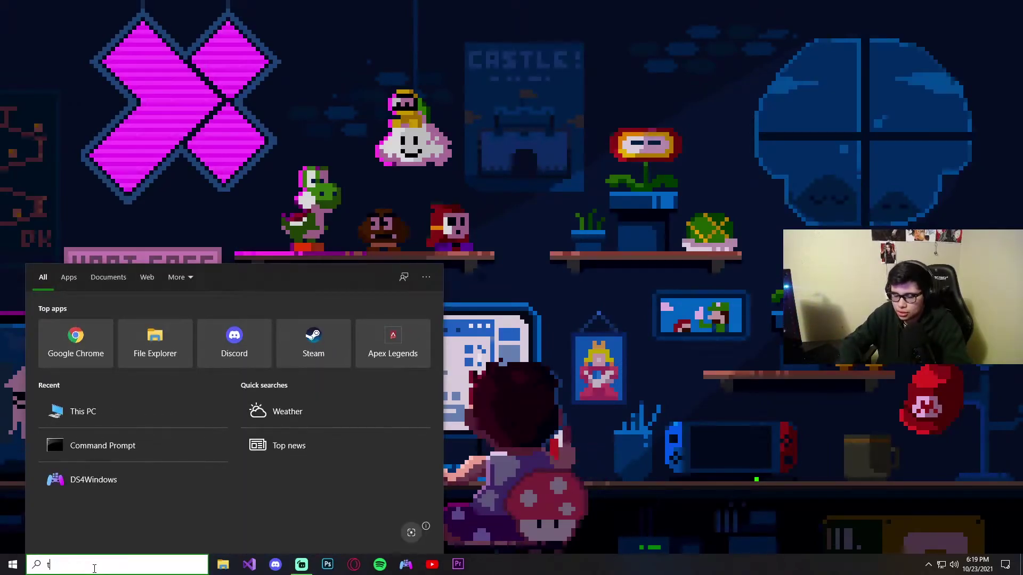
text(tis)
key(Return)
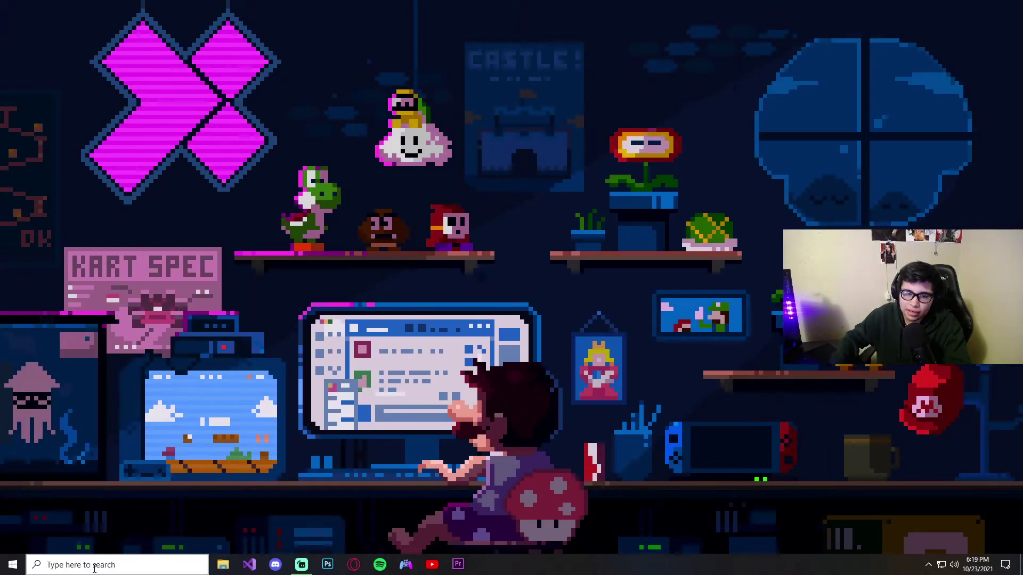
right_click(299, 208)
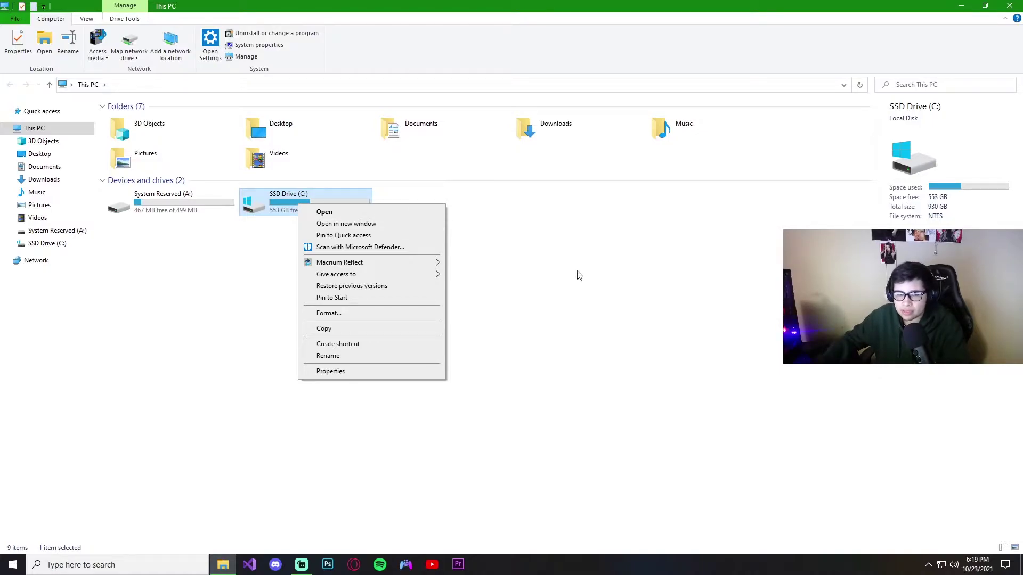
click(335, 373)
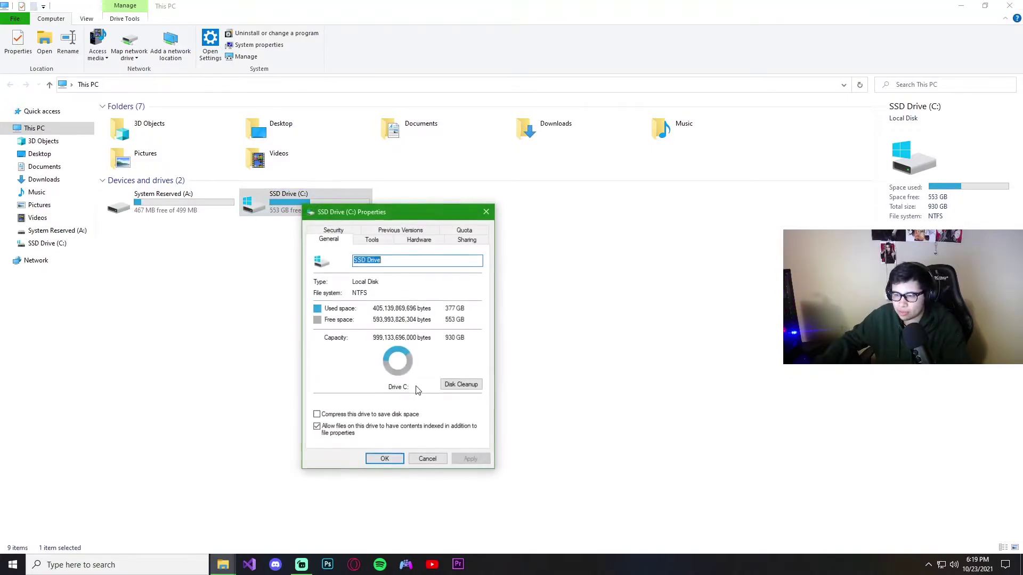
Step: Run an error-checking scan on the SSD Drive (C:)
click(376, 241)
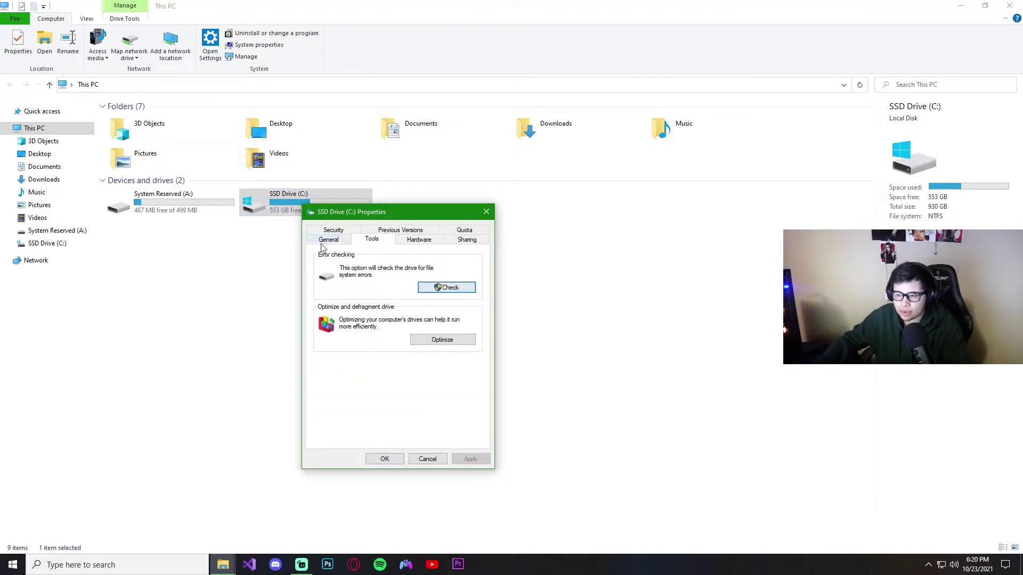
click(472, 292)
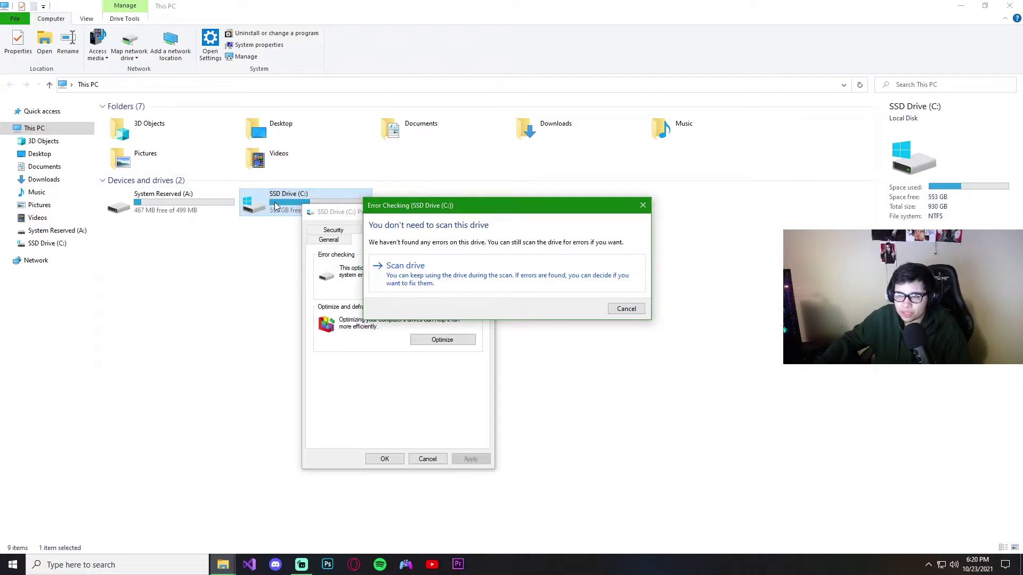
click(438, 283)
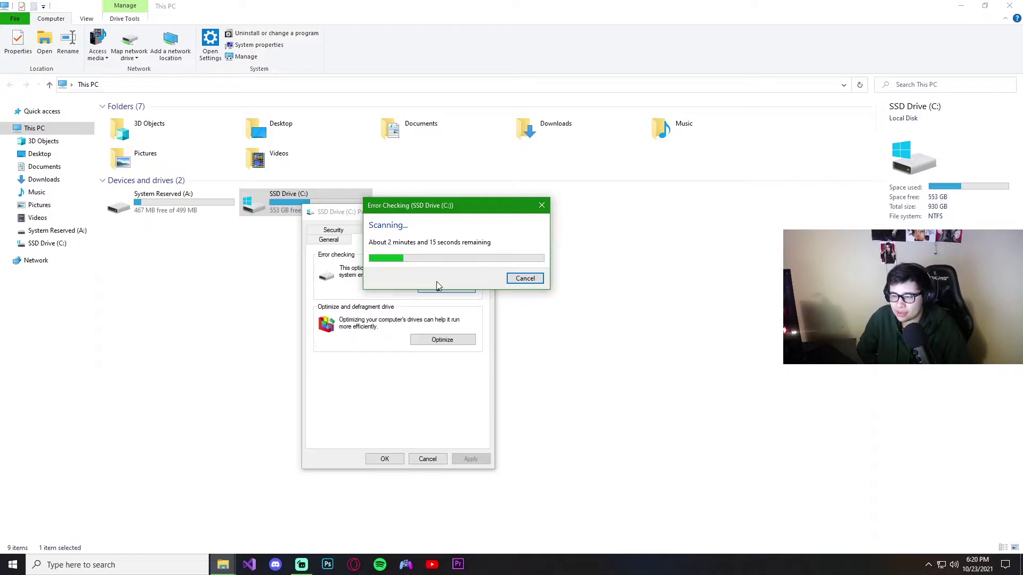
drag(445, 207, 434, 192)
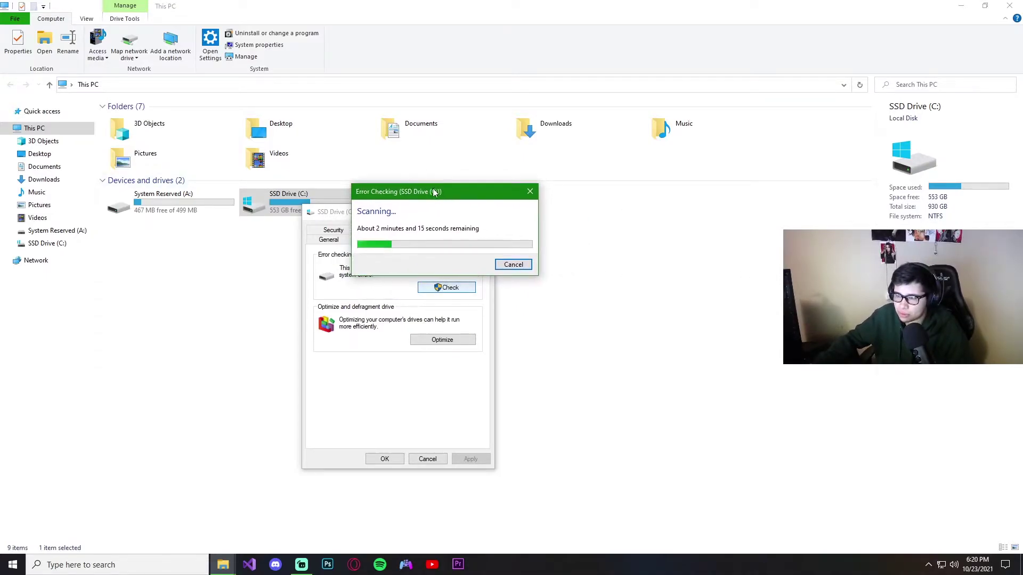
click(98, 565)
text(ds4)
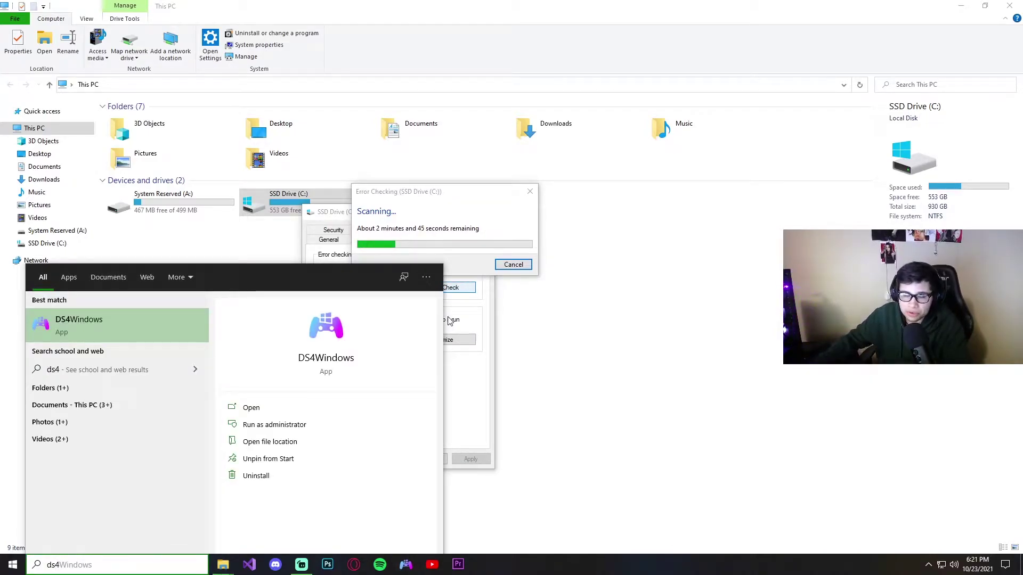
click(450, 196)
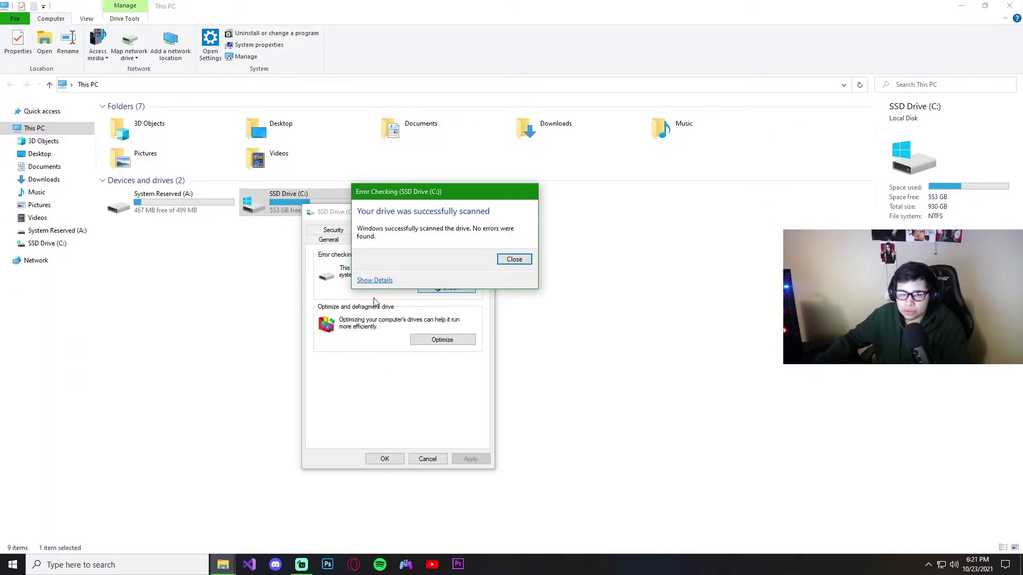
Step: Dismiss the finished drive scan and close the drive properties and the This PC window
click(514, 261)
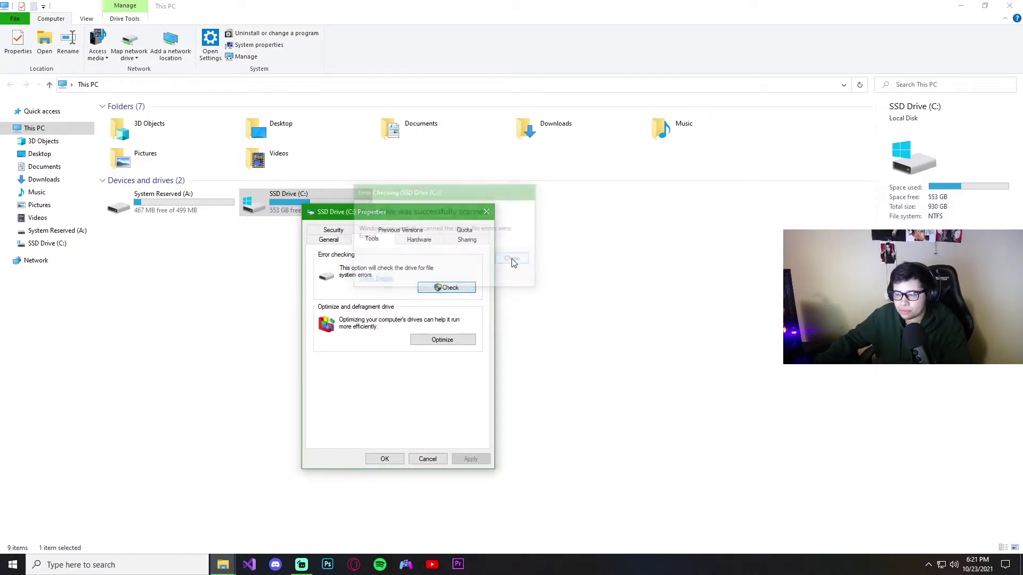
click(394, 460)
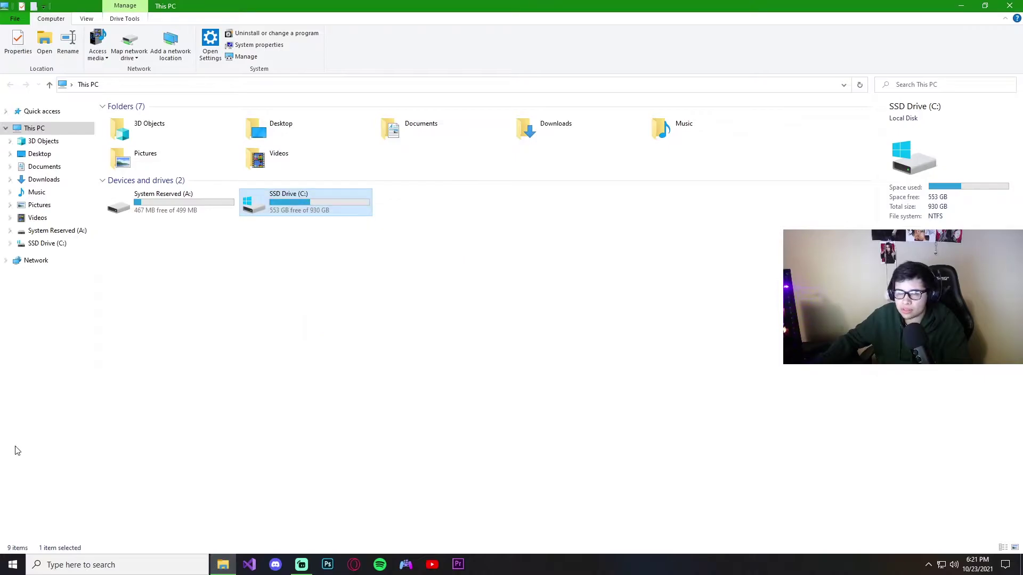
key(alt+F4)
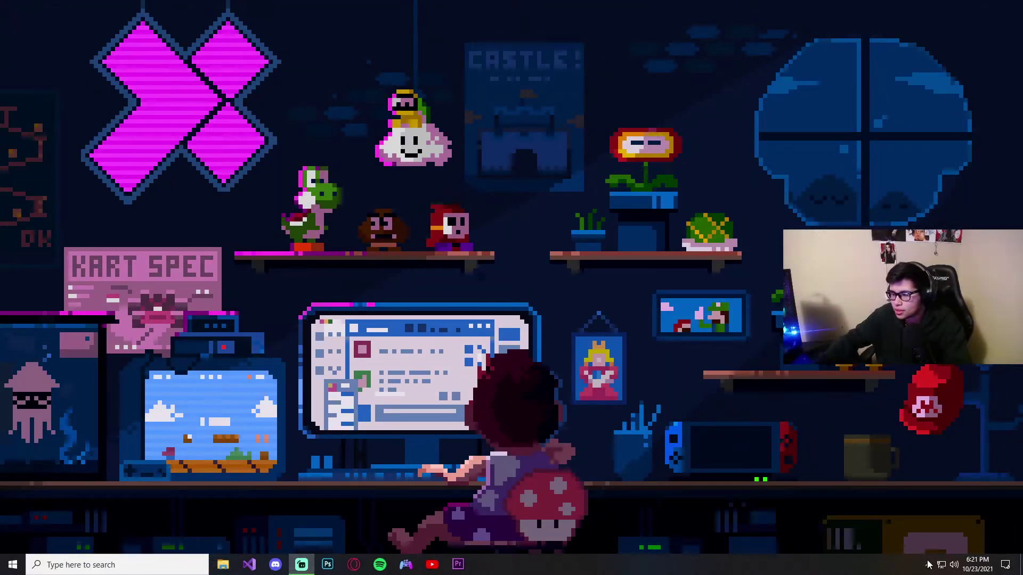
Step: Find DS4Windows through the Windows search and launch it
click(94, 567)
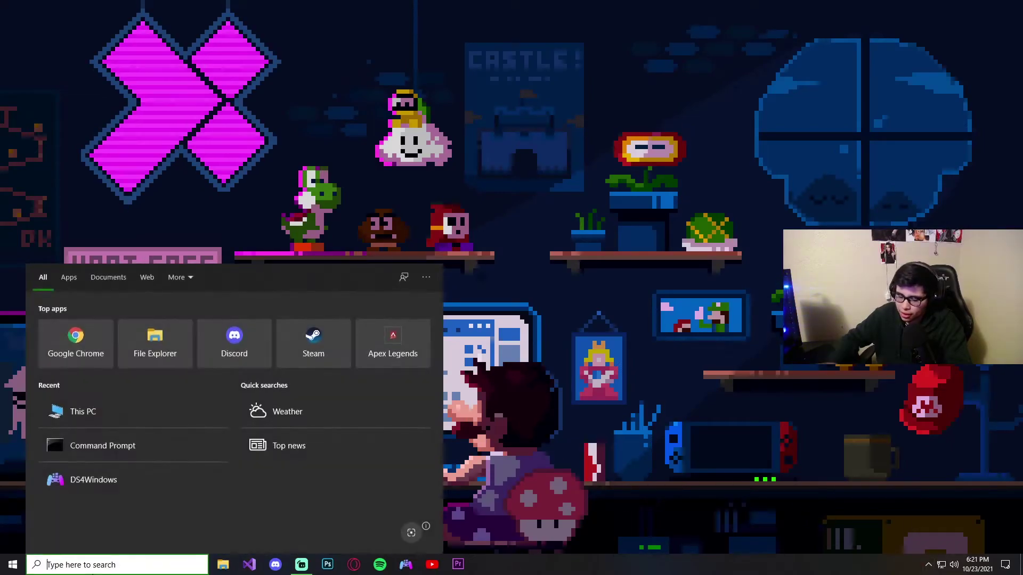
text(ds4)
click(103, 341)
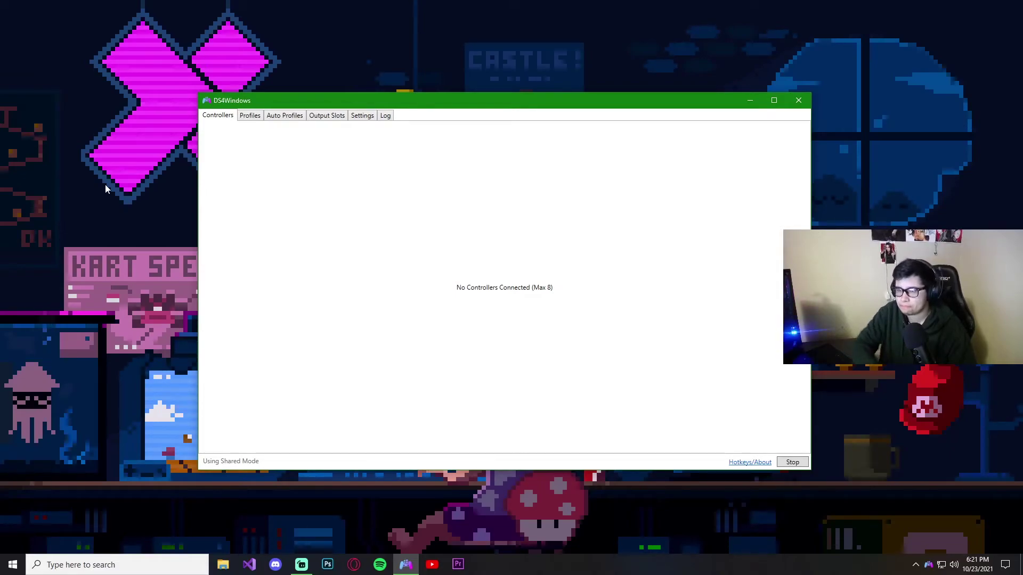
Step: Open Command Prompt as administrator and place its window over DS4Windows
click(122, 565)
text(cmd)
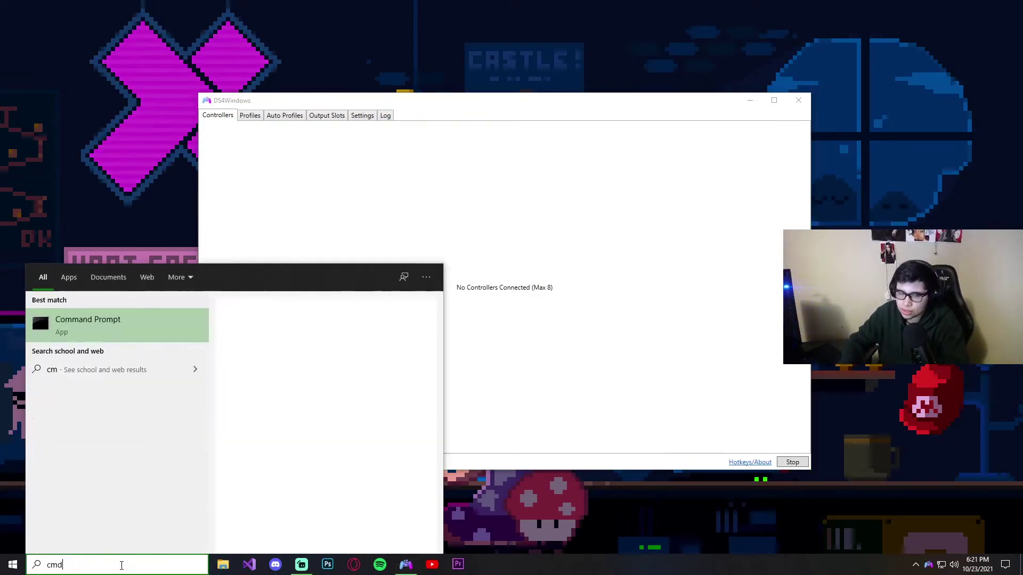
right_click(98, 333)
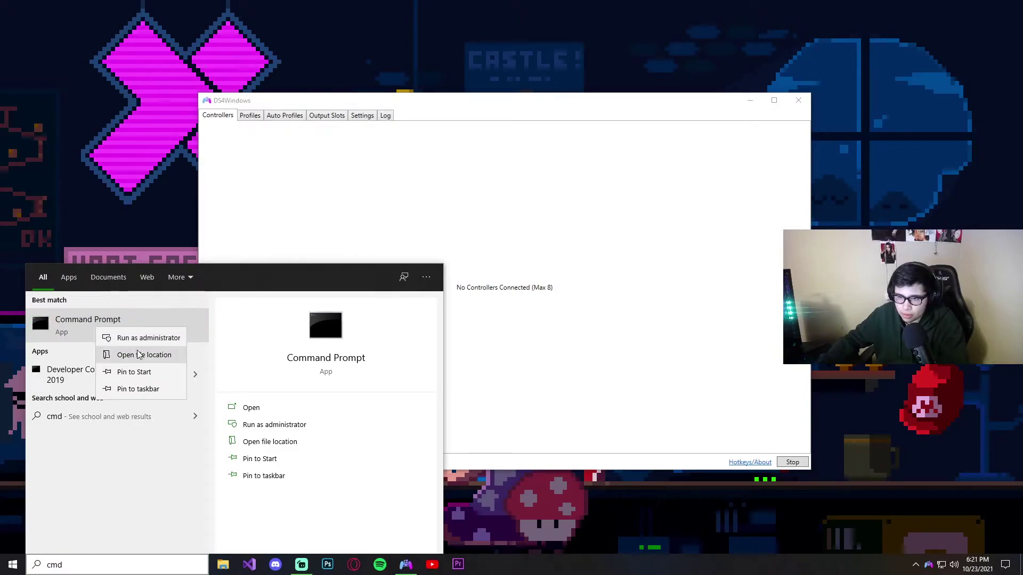
click(271, 426)
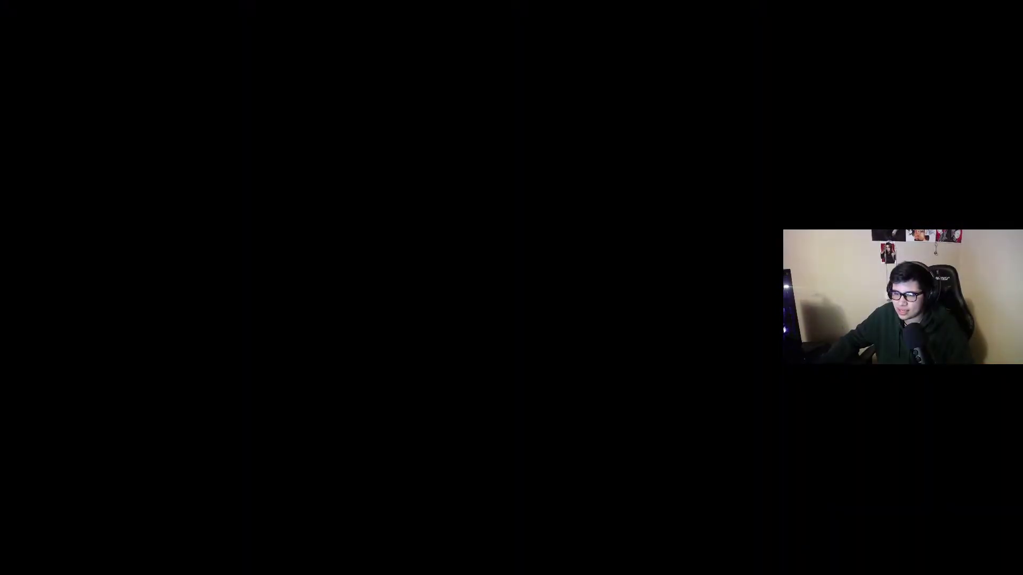
key(alt+y)
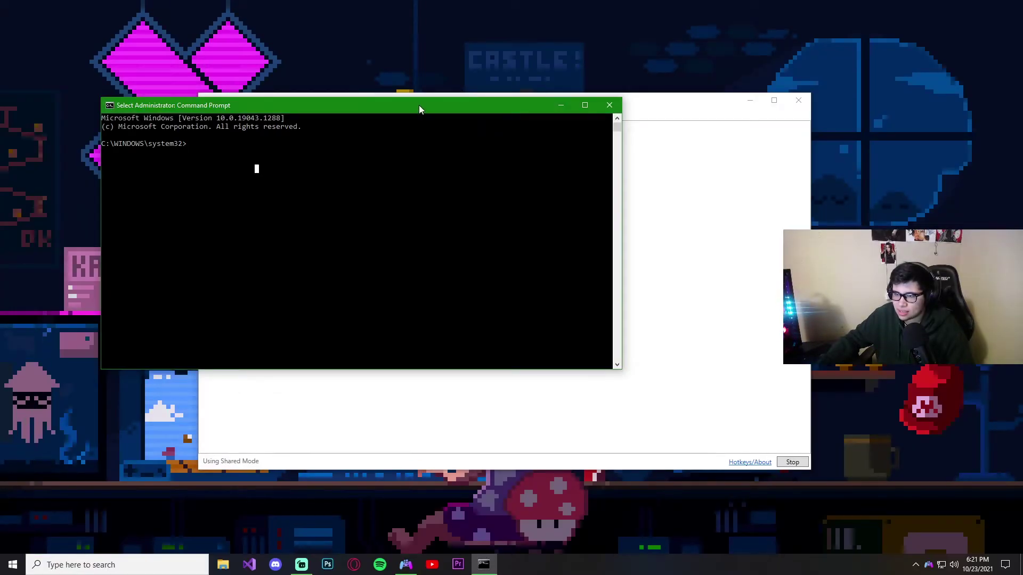
drag(419, 104, 579, 132)
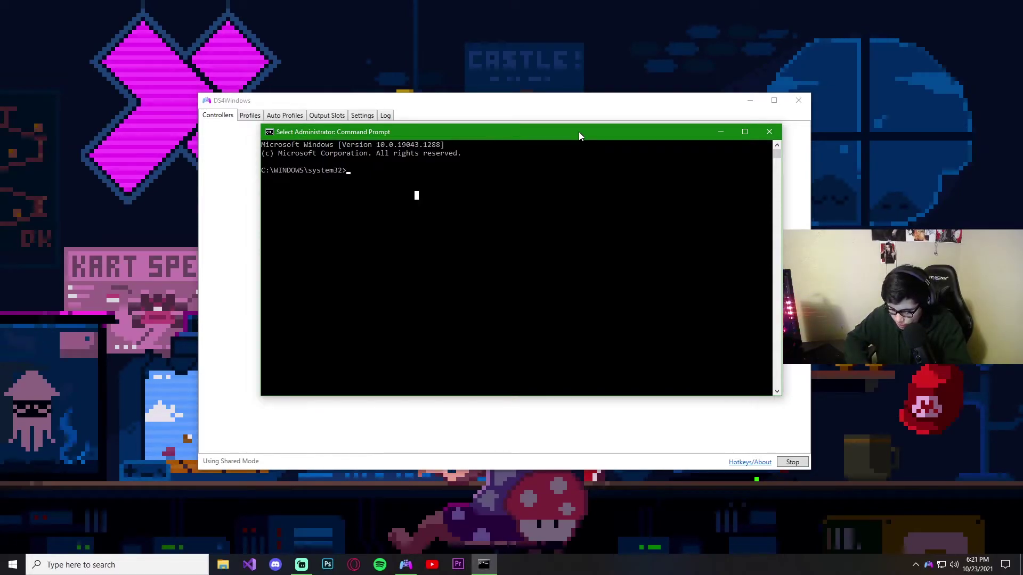
Step: Enter the command "taskkill /f /im DS4Windows.exe" without running it, with the Command Prompt maximized and its text enlarged
text(tas)
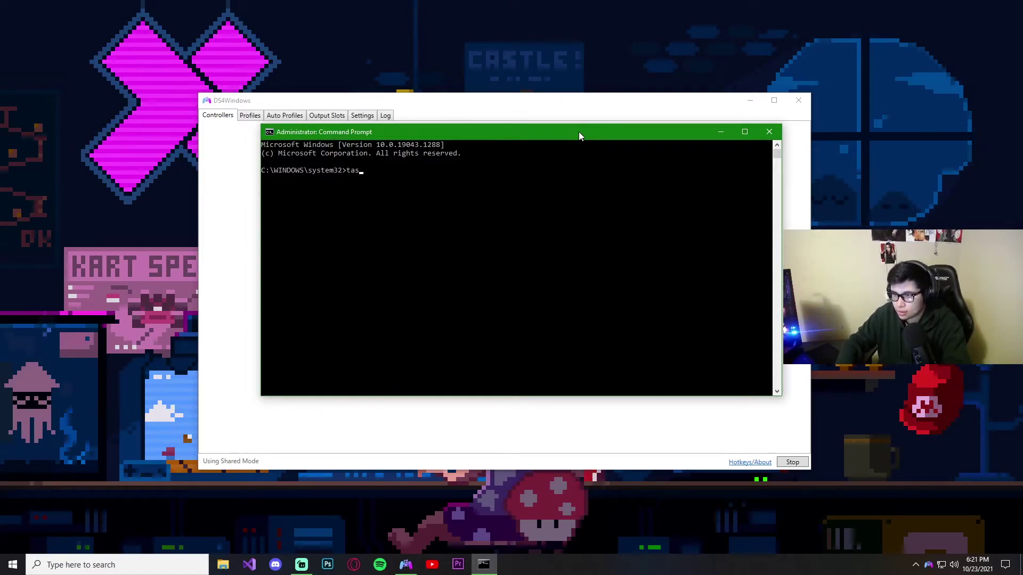
text(kkill)
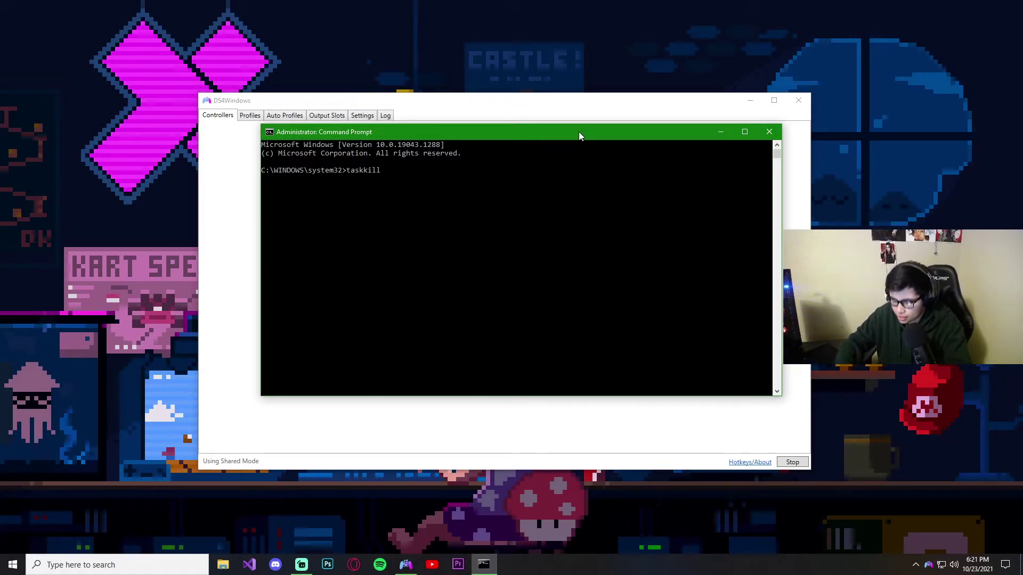
text( /f )
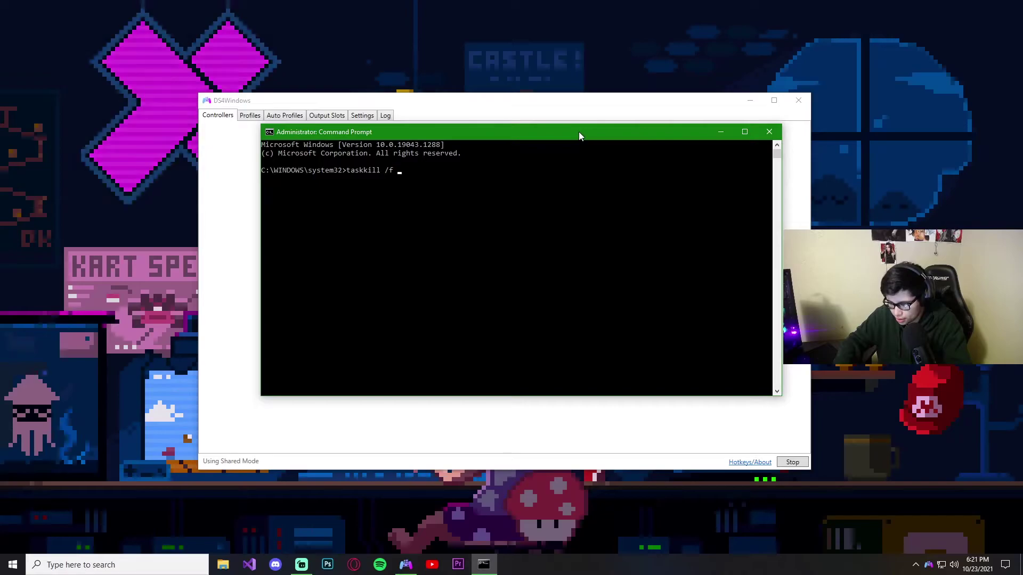
text(/im)
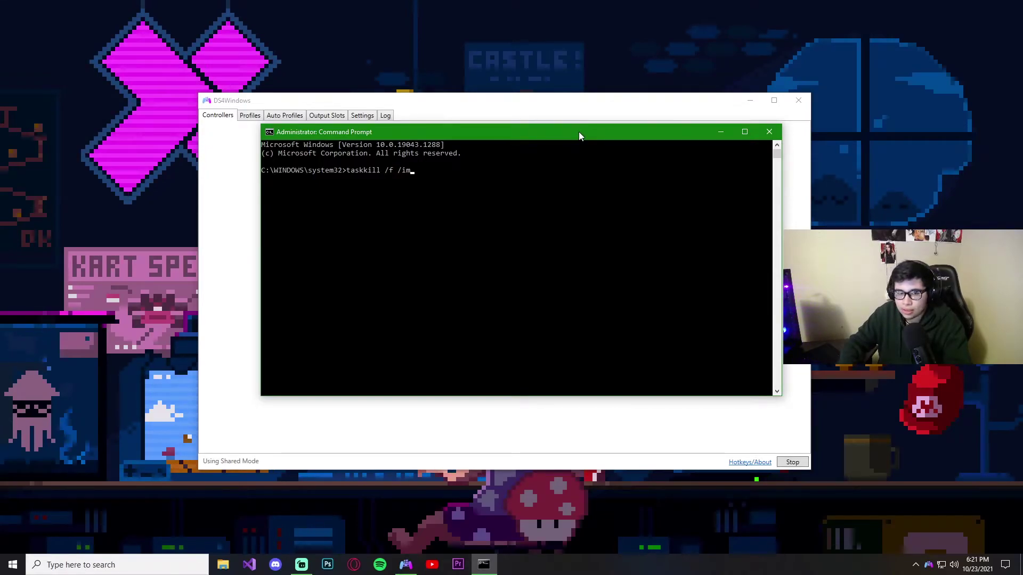
click(744, 132)
scroll(223, 196, up, 4)
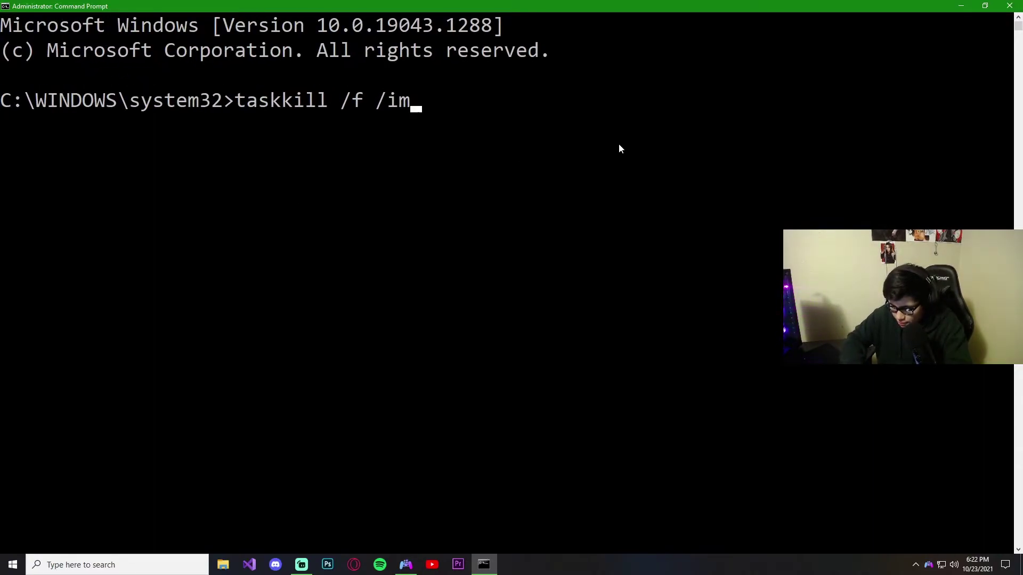
text(DS)
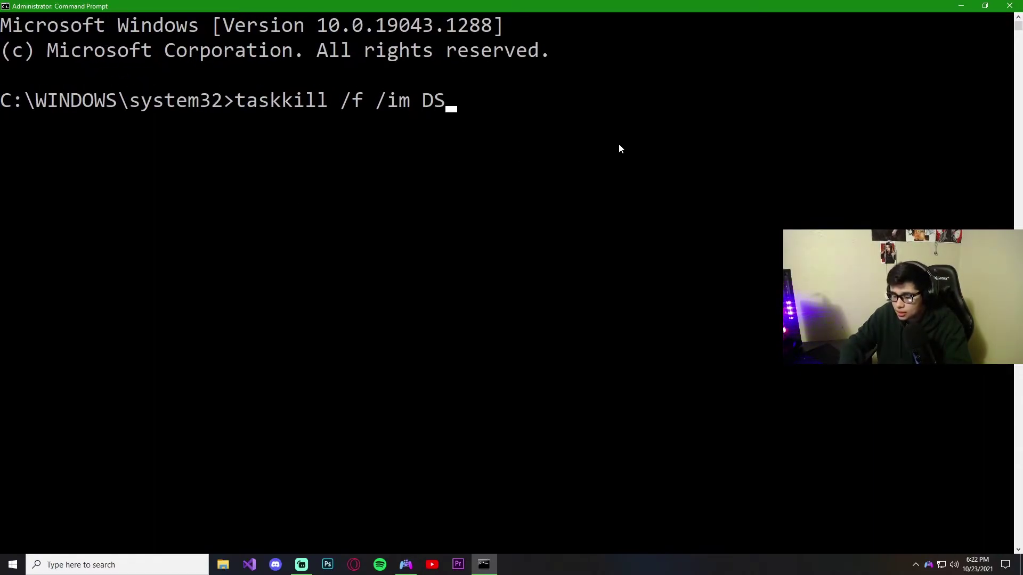
text(4Windows)
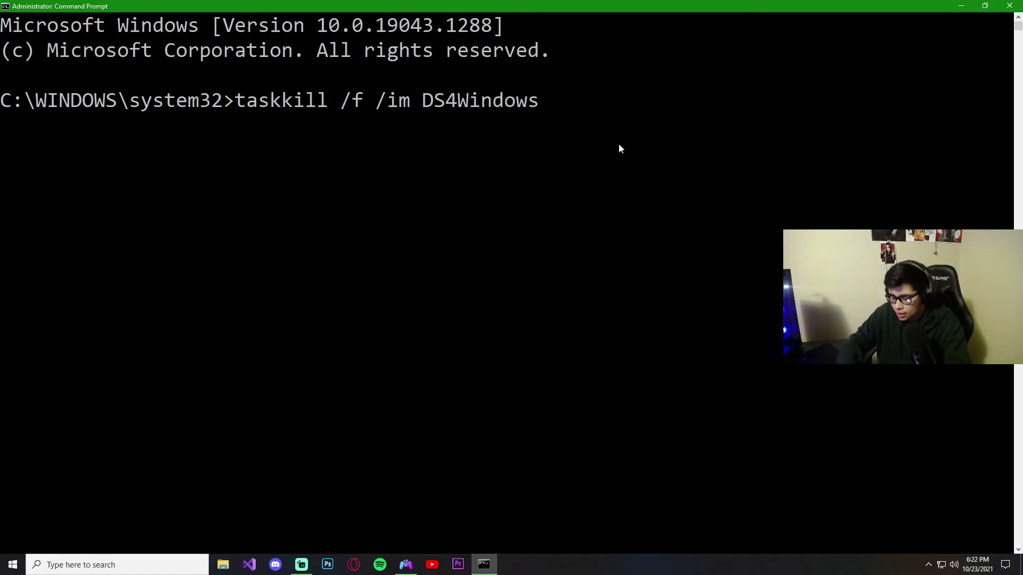
text(.exe)
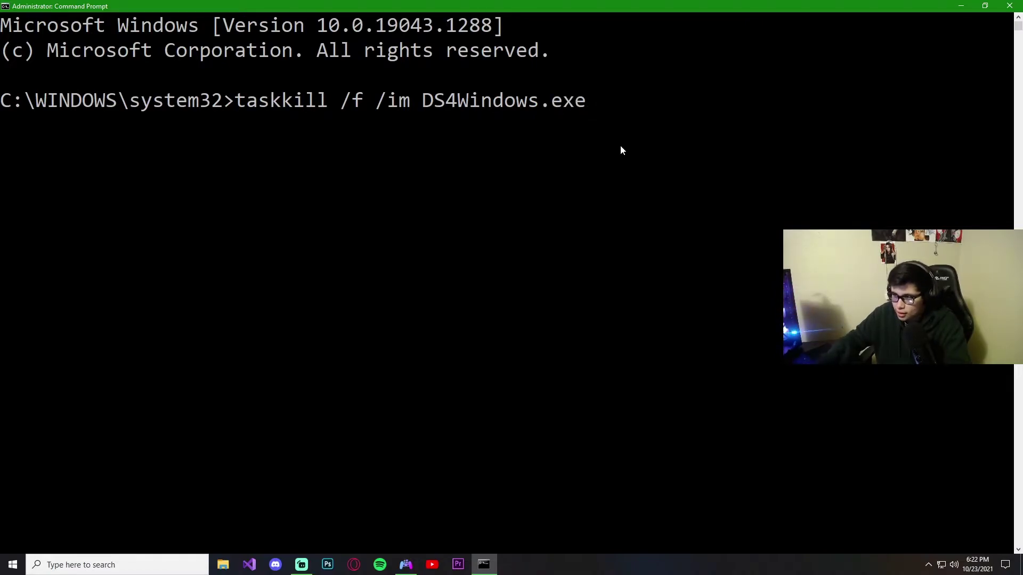
Step: Extend the unexecuted command with "&& start DS4Windows.exe" and make the console text slightly smaller
ctrl+scroll(621, 150, down, 3)
text(&&)
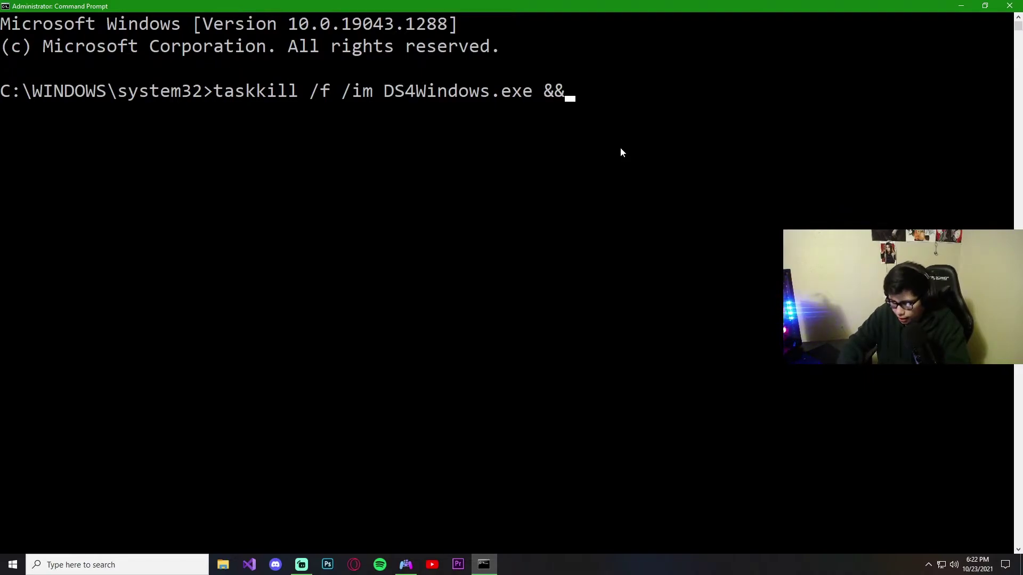
text( start)
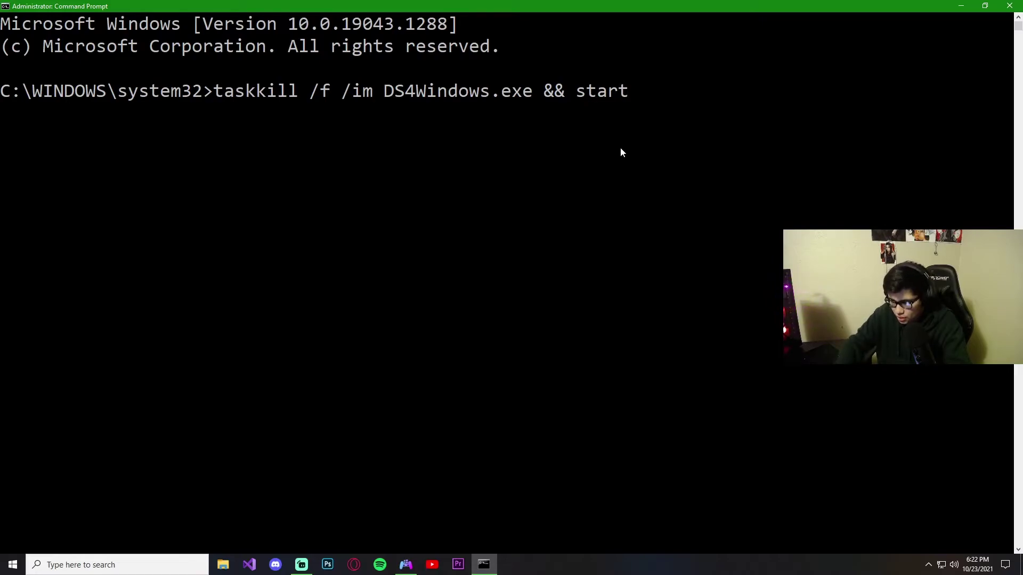
text( DAS)
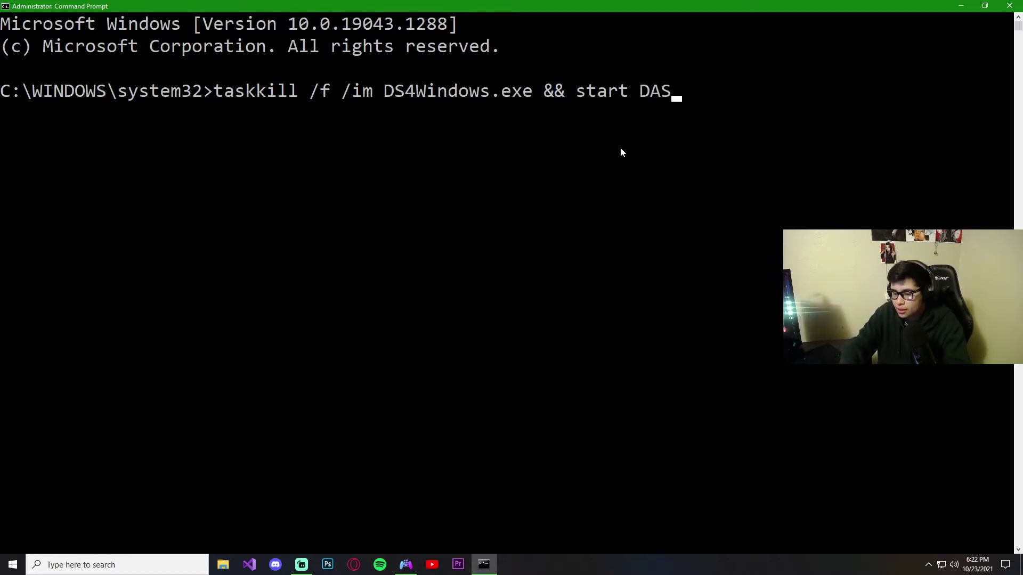
key(BackSpace)
key(BackSpace)
text(S$)
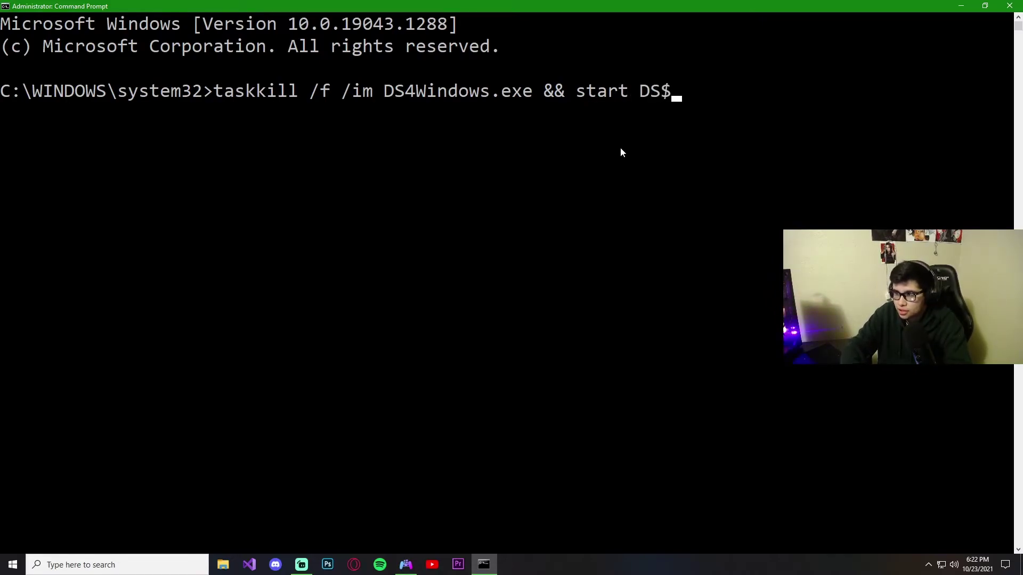
key(BackSpace)
text(4)
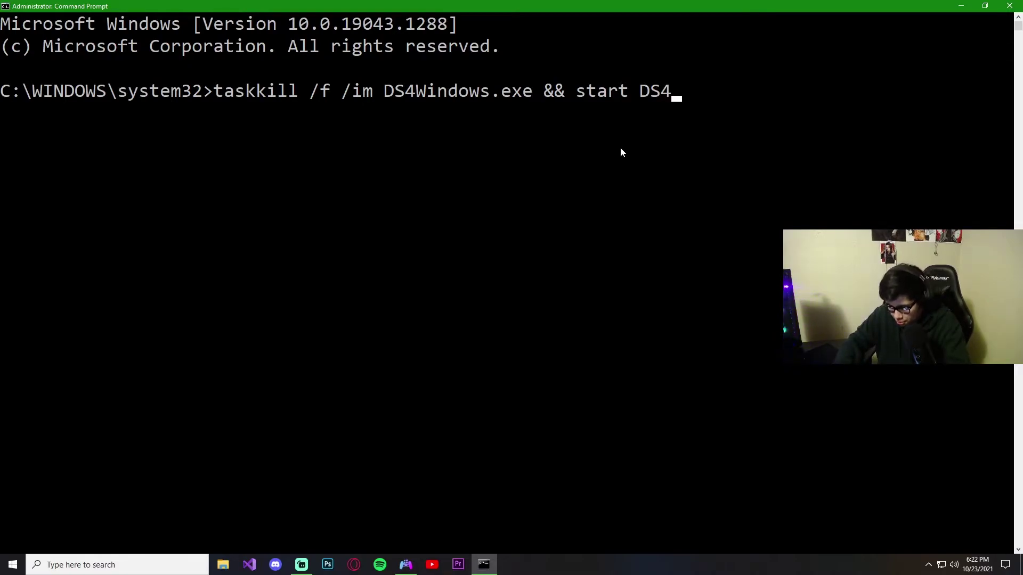
text(Windows)
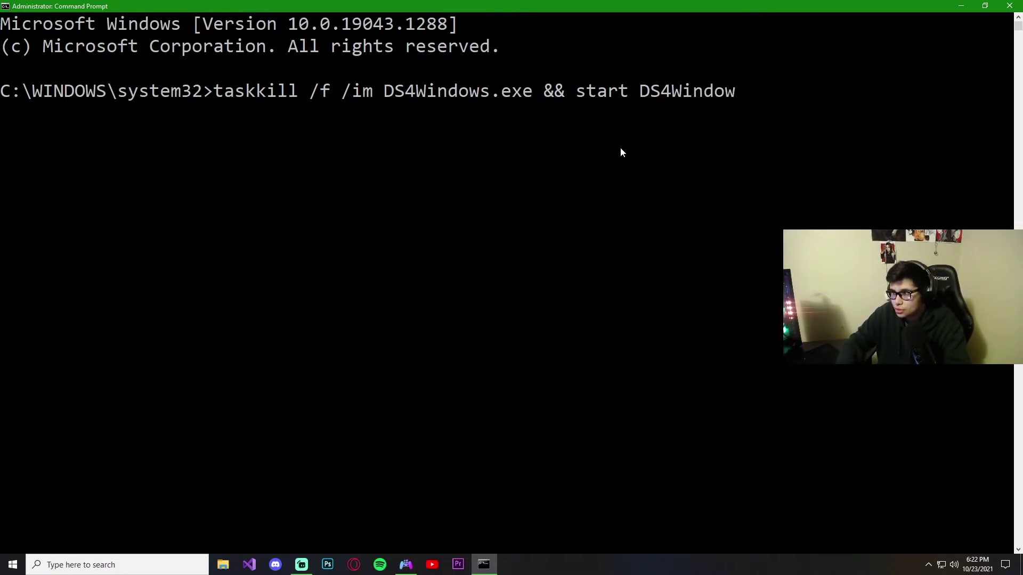
text(.exe)
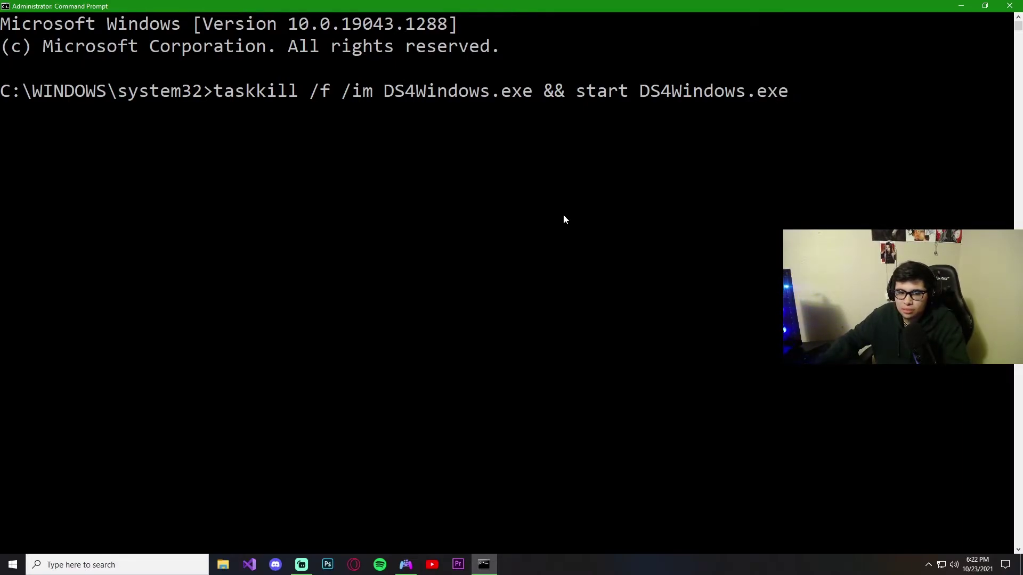
Step: Run the entered command that kills and restarts DS4Windows.exe, and check the hidden tray icons before closing Command Prompt
scroll(563, 214, down, 1)
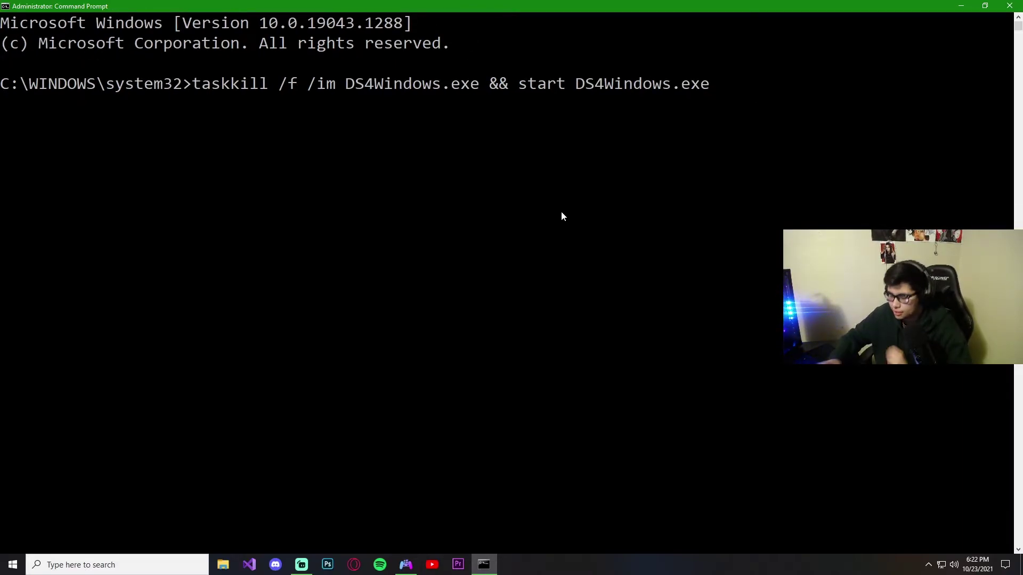
key(Return)
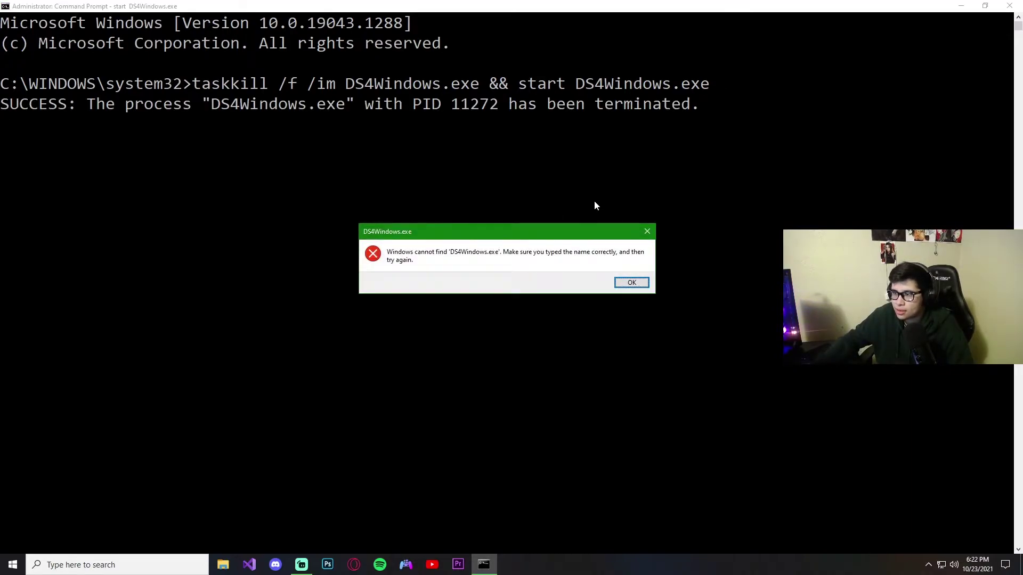
click(631, 282)
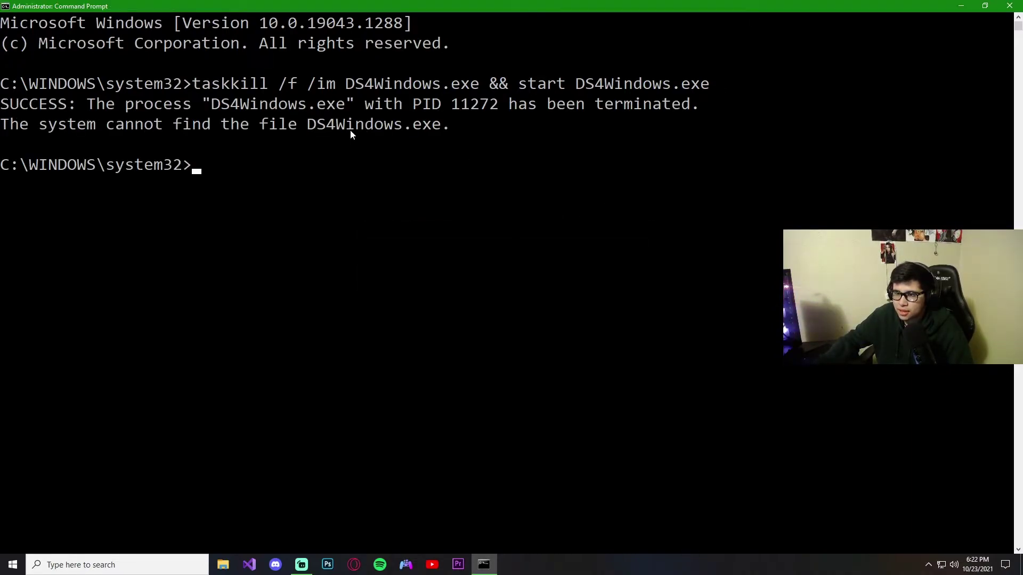
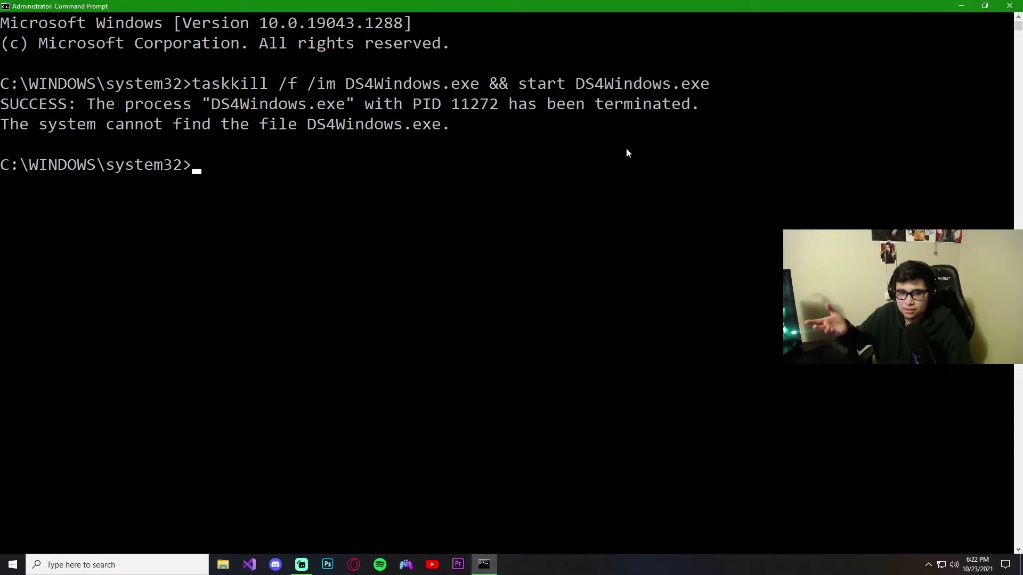
click(928, 564)
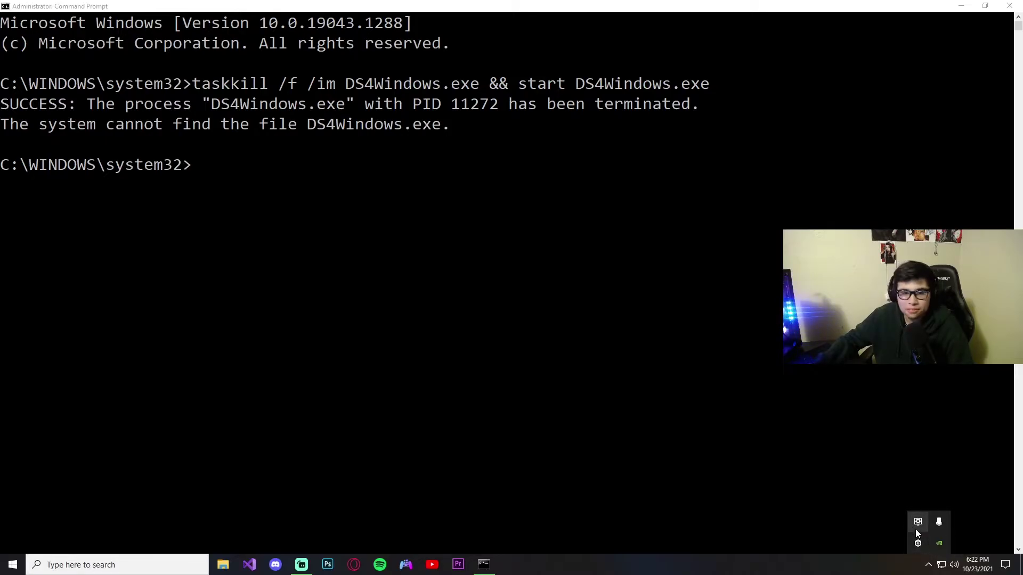
click(1009, 6)
Step: Relaunch DS4Windows by searching Windows for "ds4" and dismiss its window
click(133, 563)
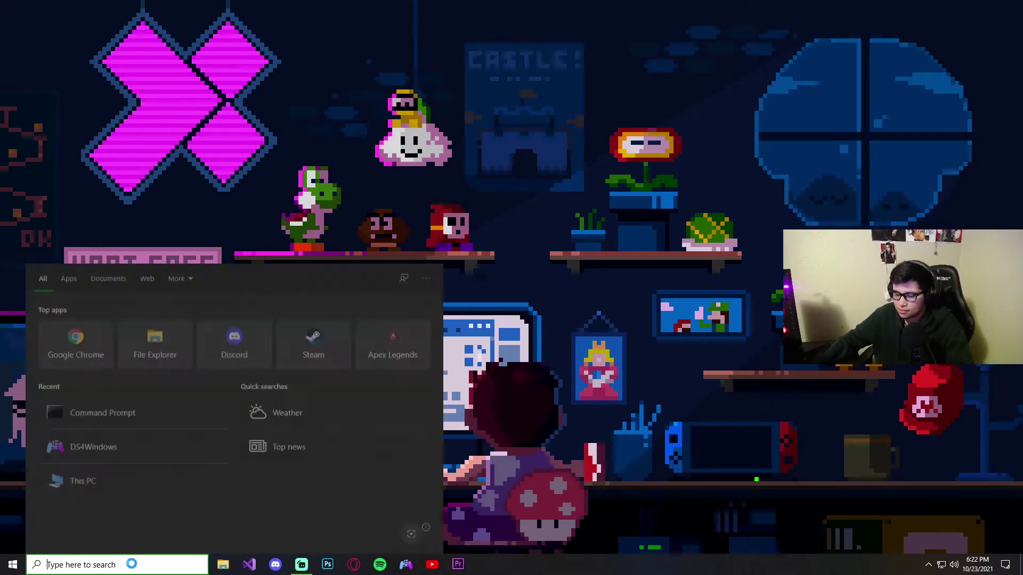
text(ds4)
key(Return)
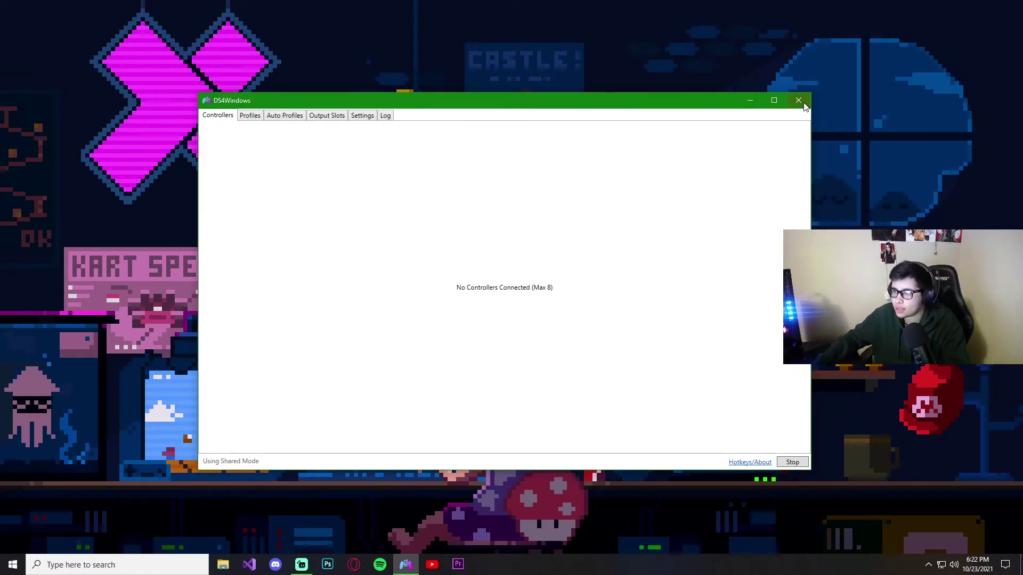
click(750, 100)
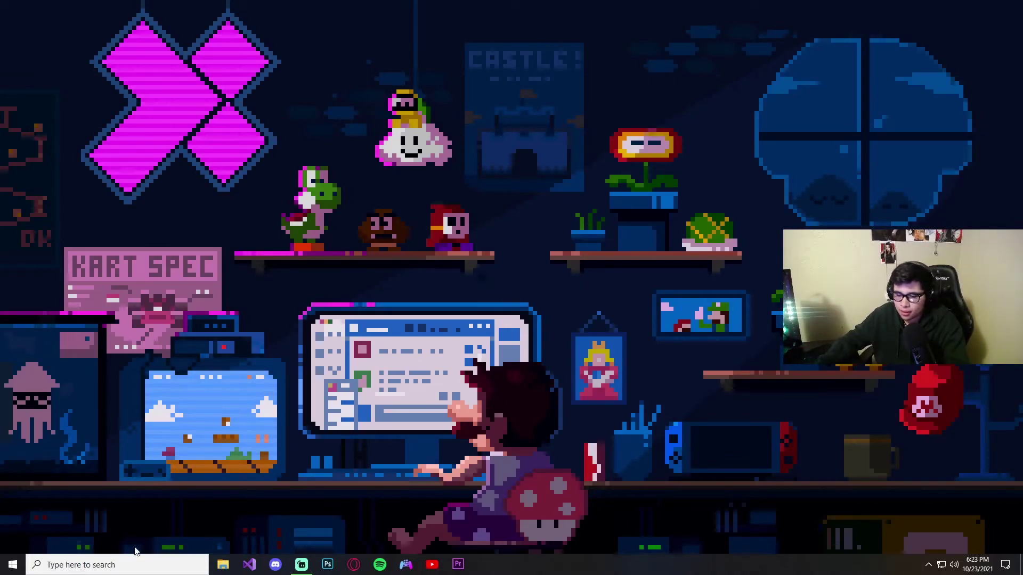
Step: Find DS4Windows through the Windows search and follow its shortcut to the program's installation folder
click(93, 566)
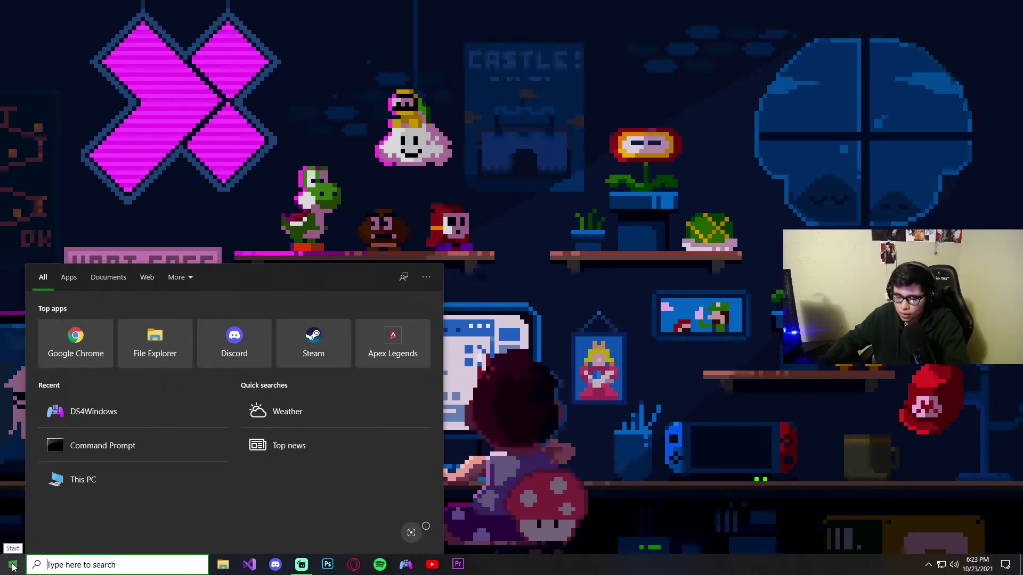
text(ds4)
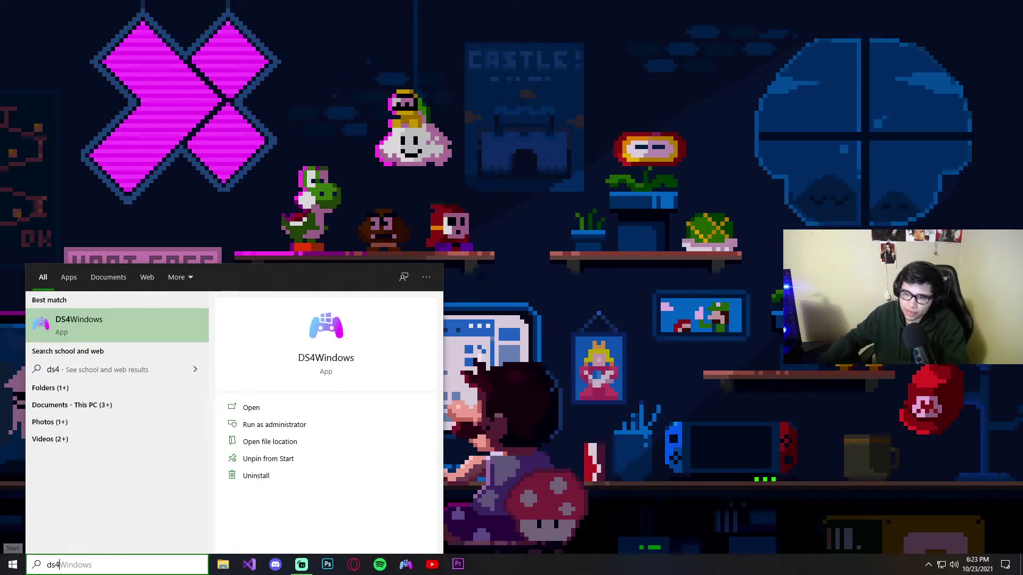
click(247, 442)
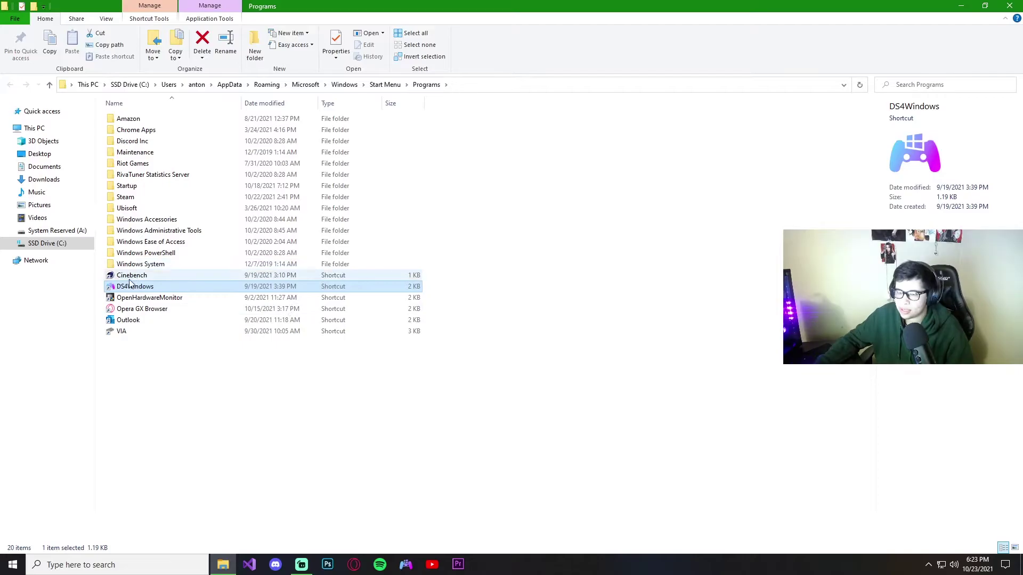
right_click(129, 288)
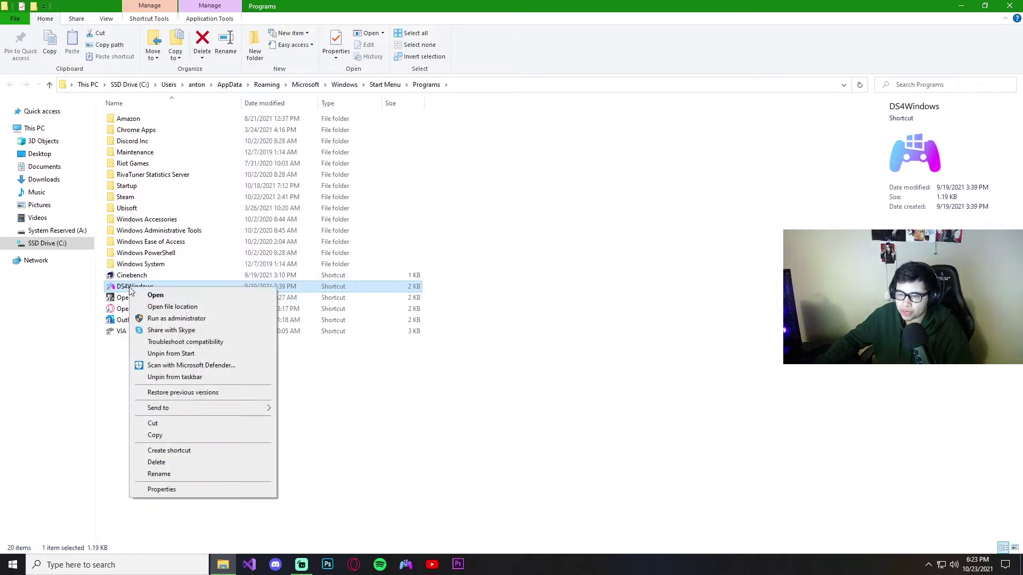
click(180, 307)
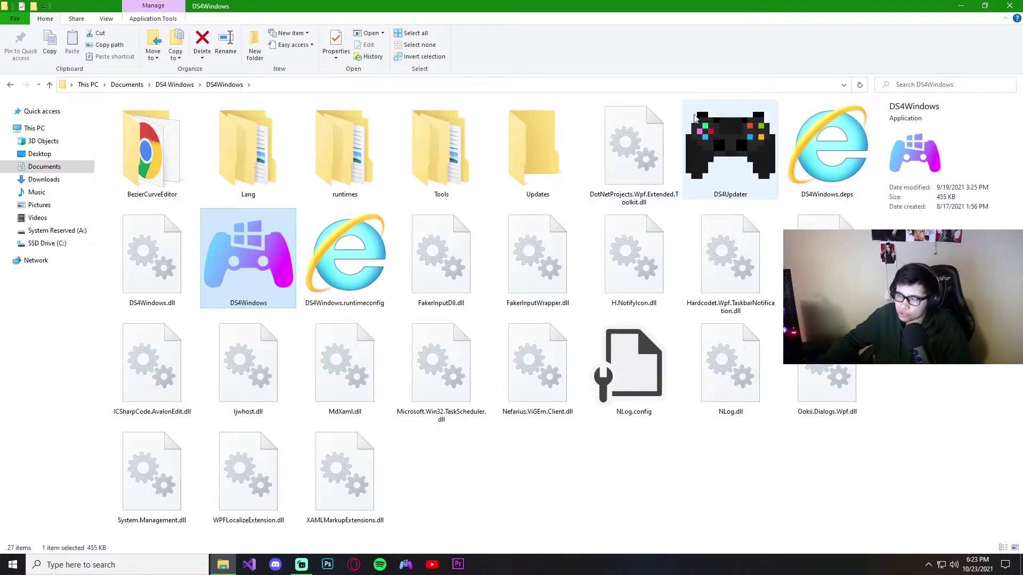
Step: Check for updates with DS4Updater, open DS4Windows from the updater and close it again
click(748, 134)
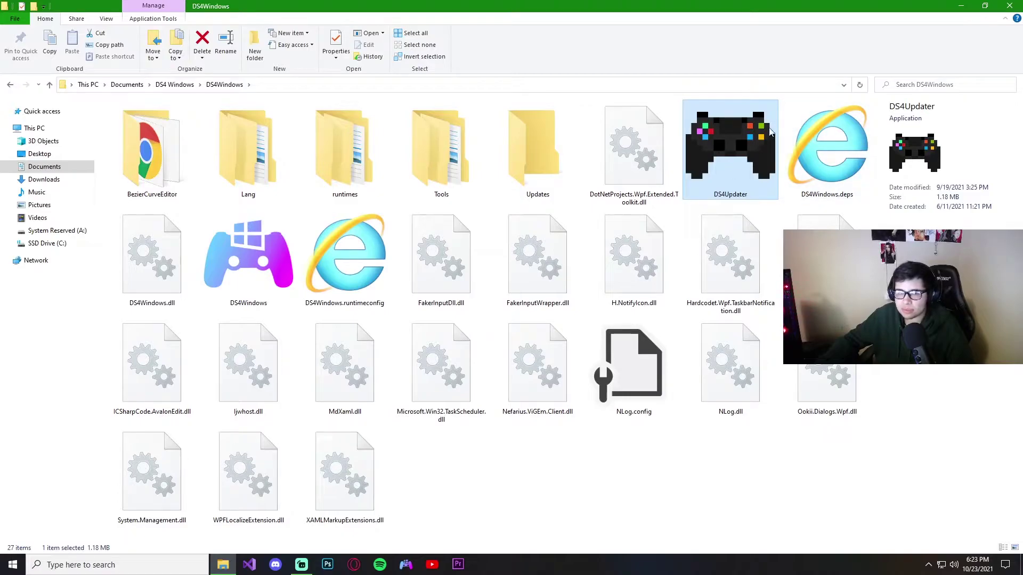
double_click(722, 141)
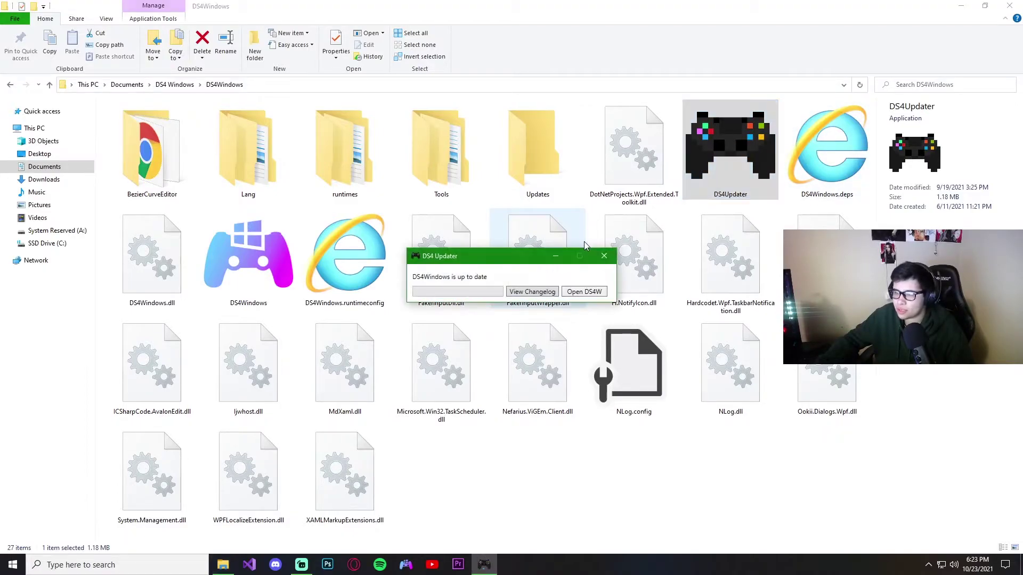
click(589, 293)
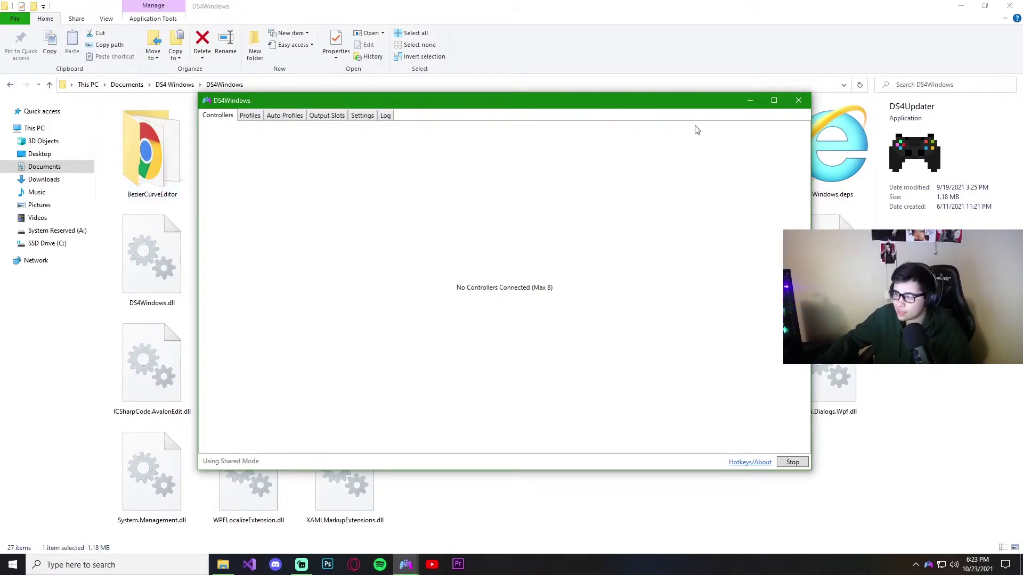
click(798, 100)
Step: Run DS4Updater as administrator, approve the elevation request and close the updater
right_click(730, 157)
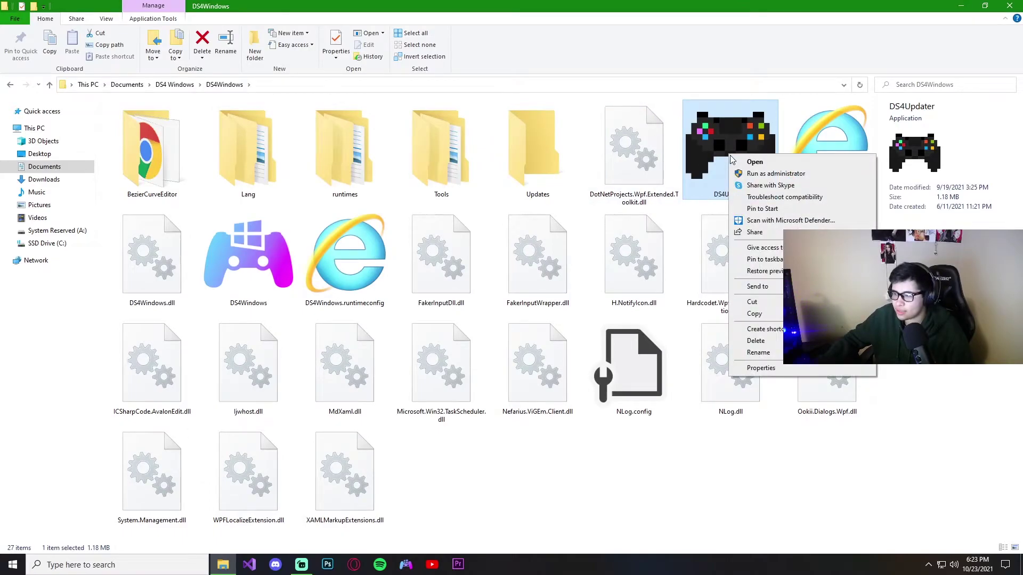
click(773, 173)
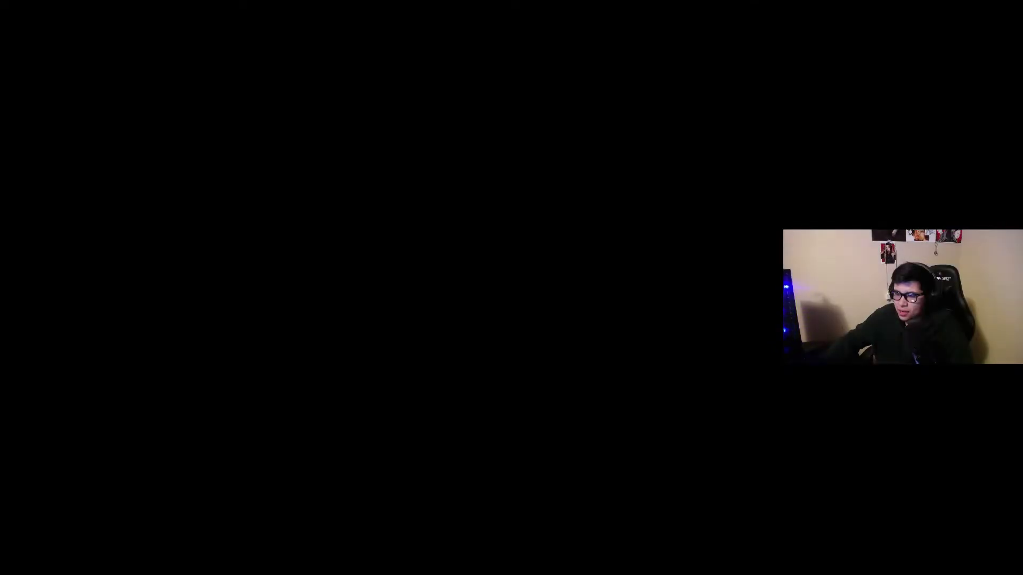
click(536, 356)
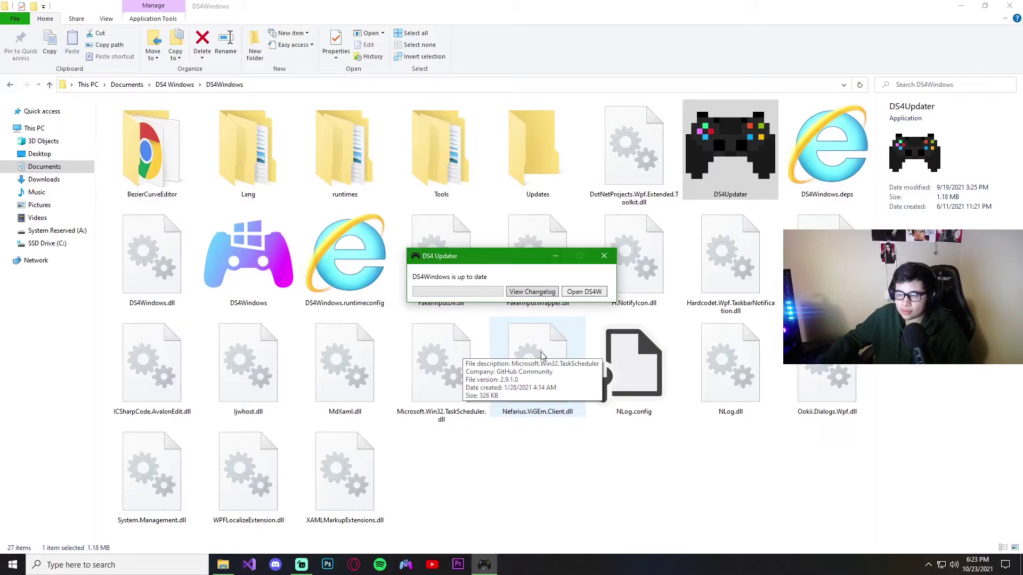
click(610, 261)
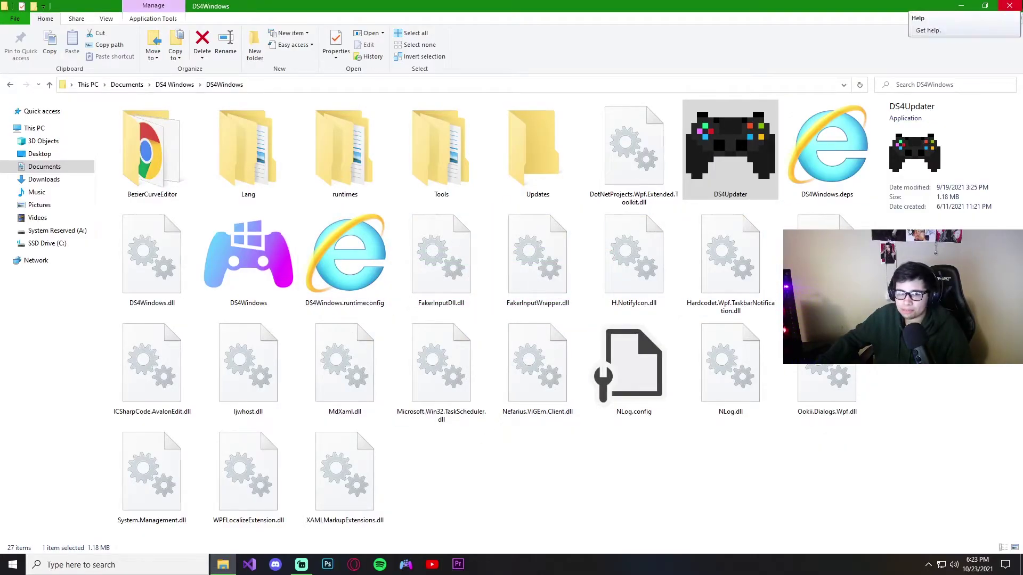
Step: Try the compatibility troubleshooter's recommended settings from the DS4Windows application's properties and cancel the troubleshooter
right_click(270, 246)
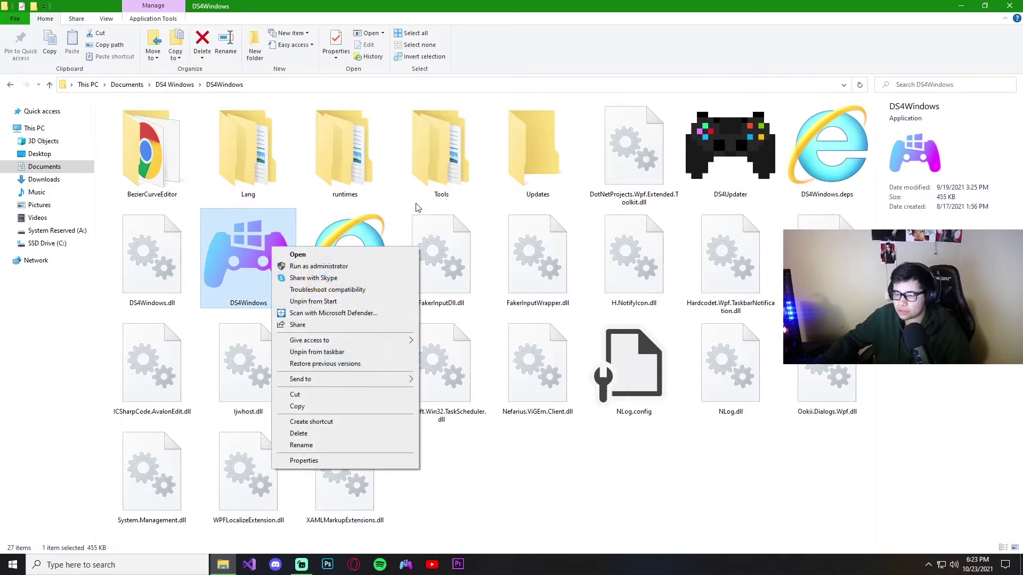
click(318, 462)
click(371, 282)
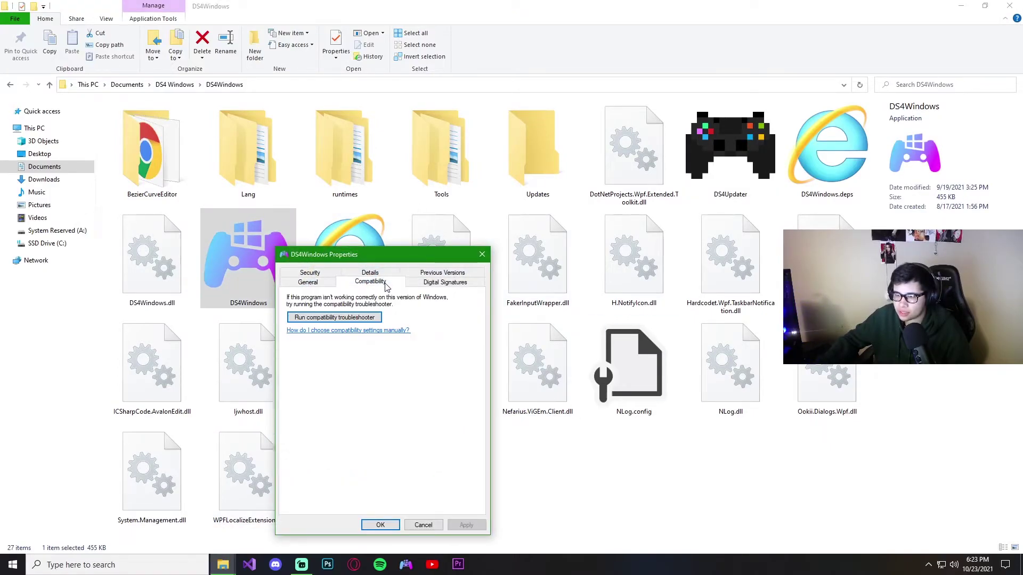
click(343, 318)
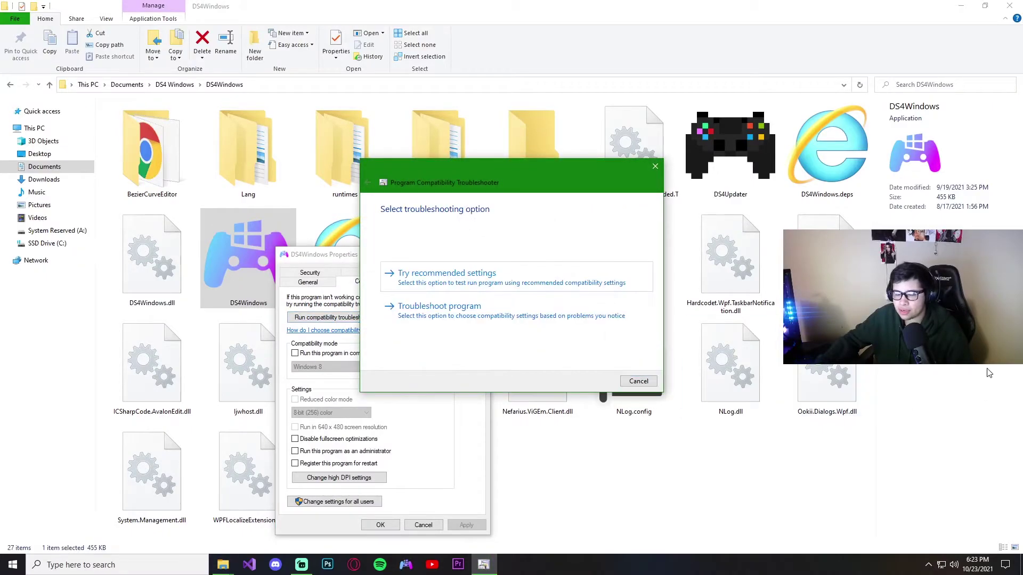
click(459, 282)
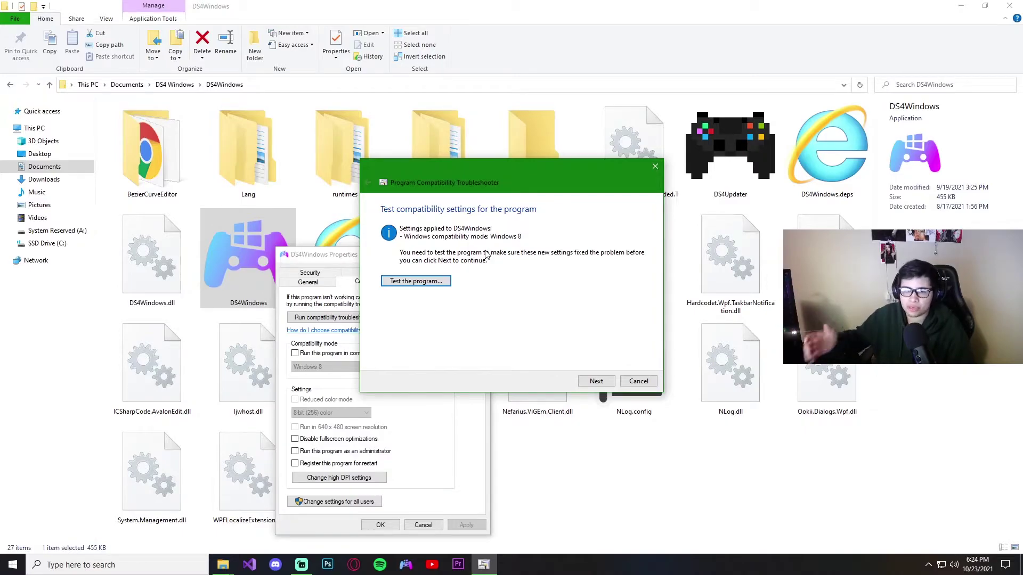
click(638, 381)
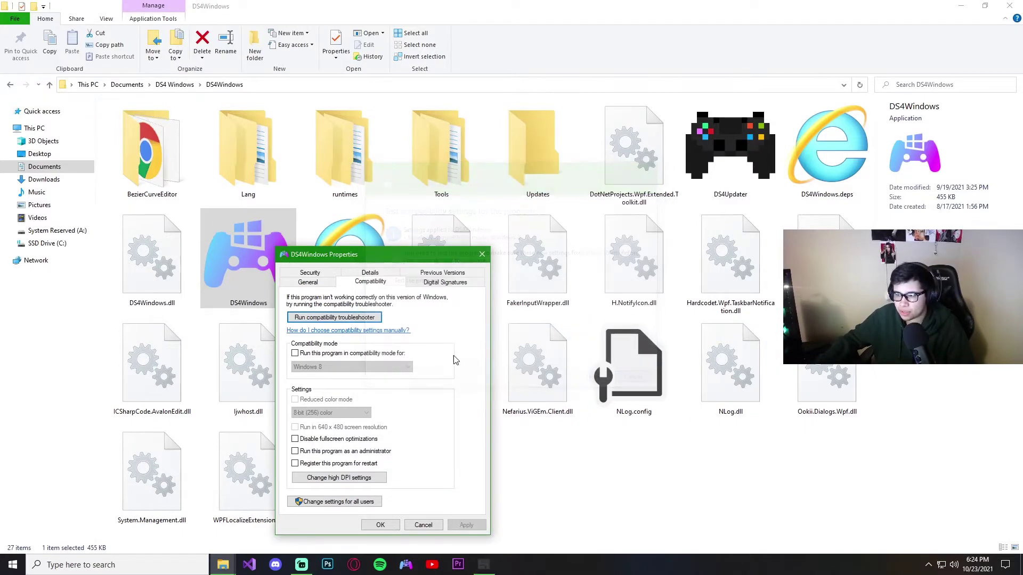
Step: Try Windows 8 compatibility mode for DS4Windows, turn it off again, and apply and close the properties
click(295, 354)
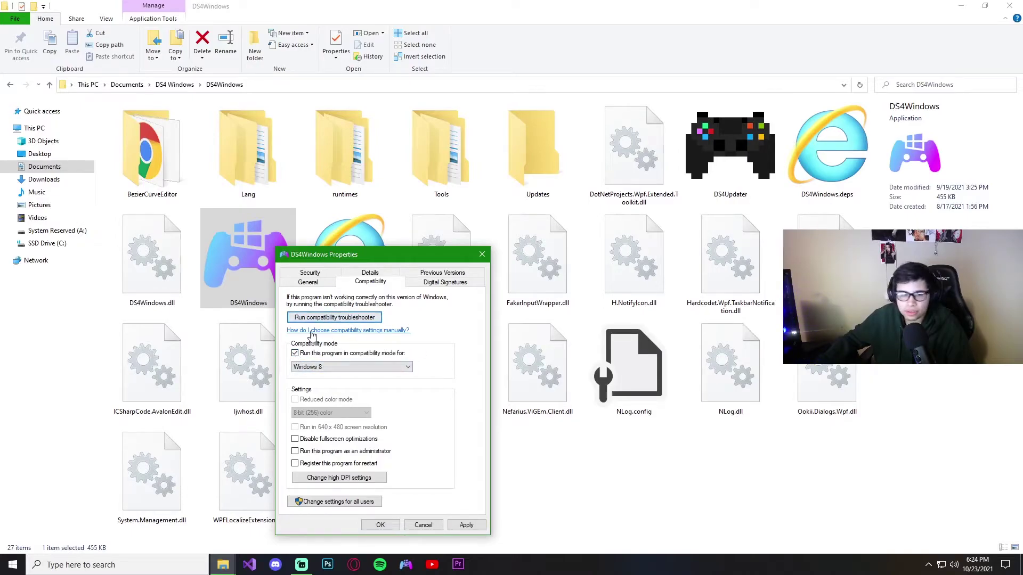
click(344, 367)
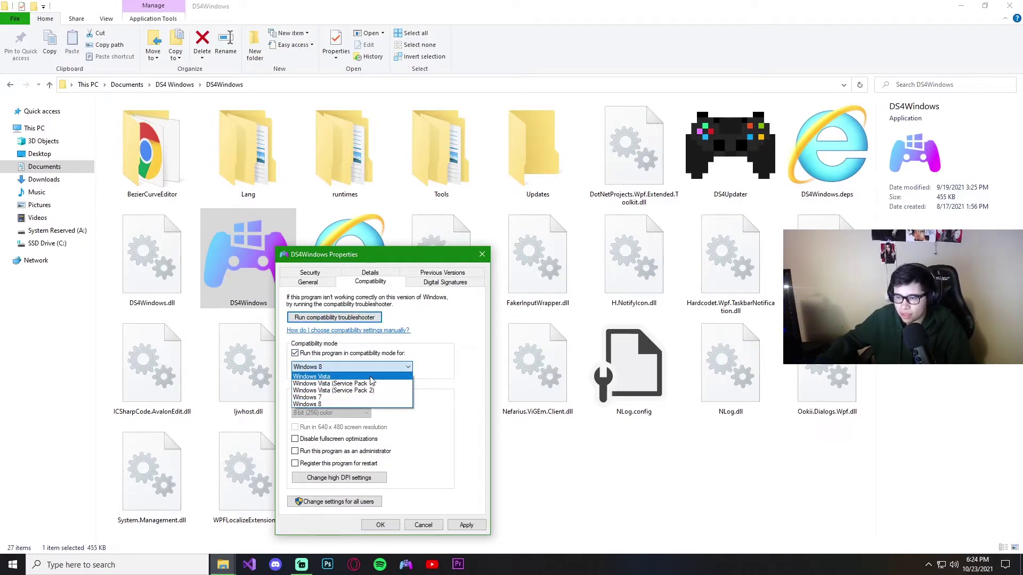
click(322, 404)
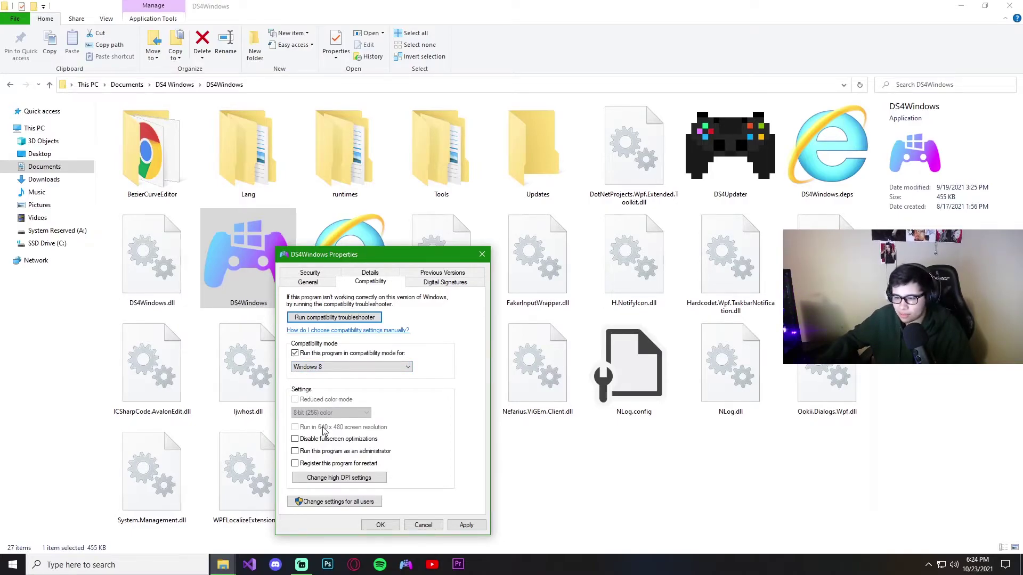
click(294, 451)
click(295, 354)
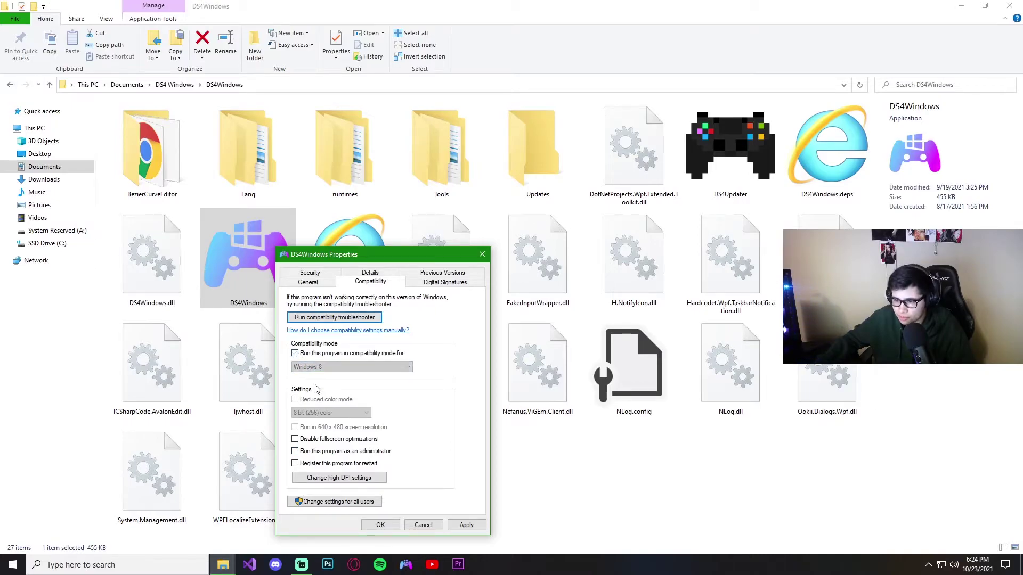
click(466, 526)
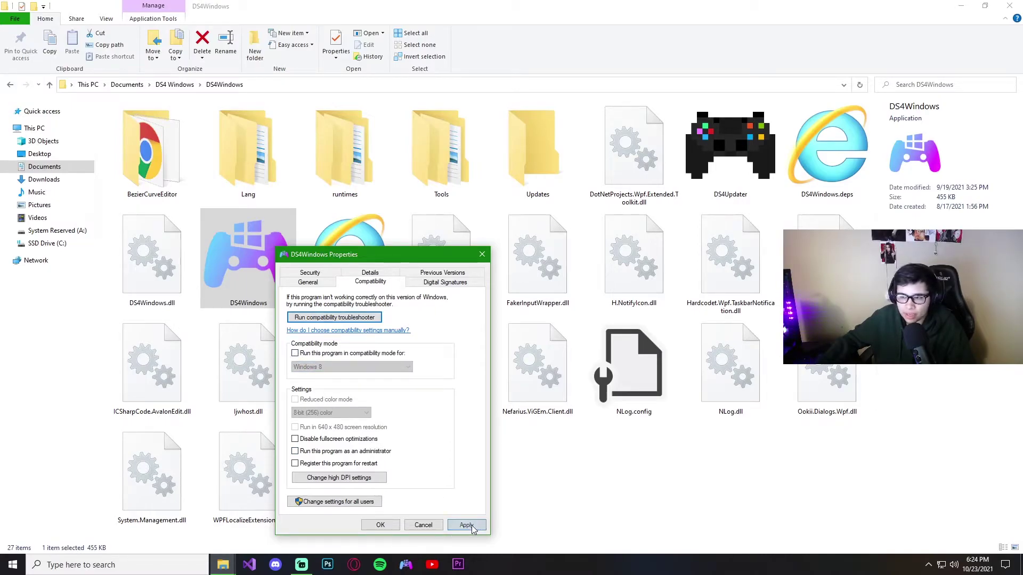
click(380, 526)
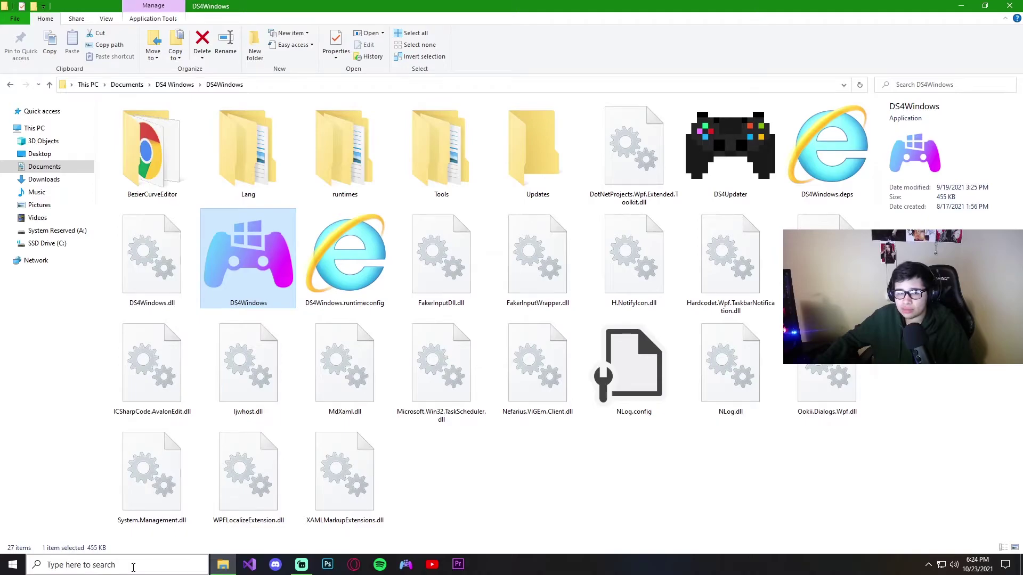
Step: Show the desktop, open Command Prompt as administrator through the Windows search and maximize its window
key(super+d)
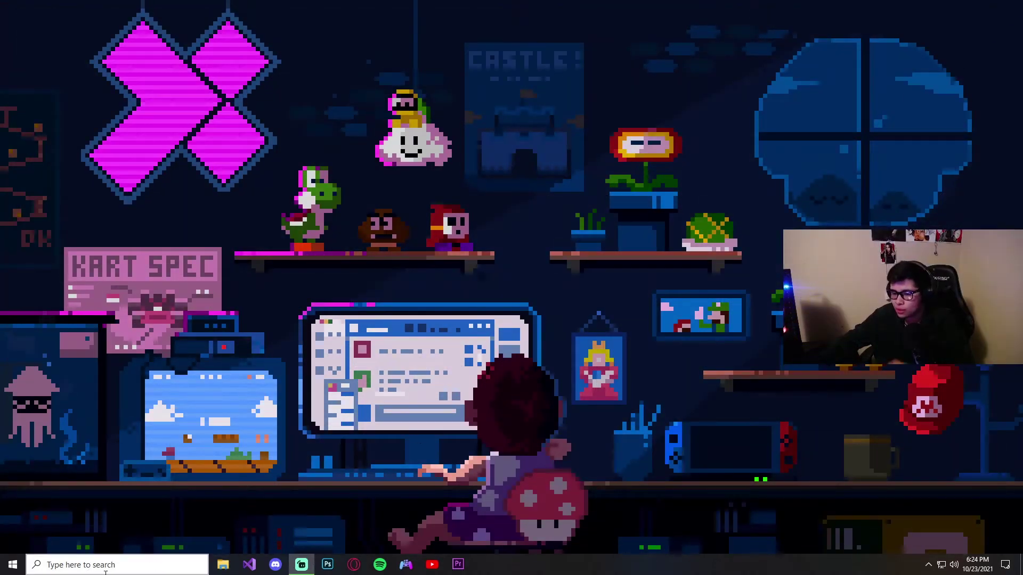
click(106, 565)
text(cmd)
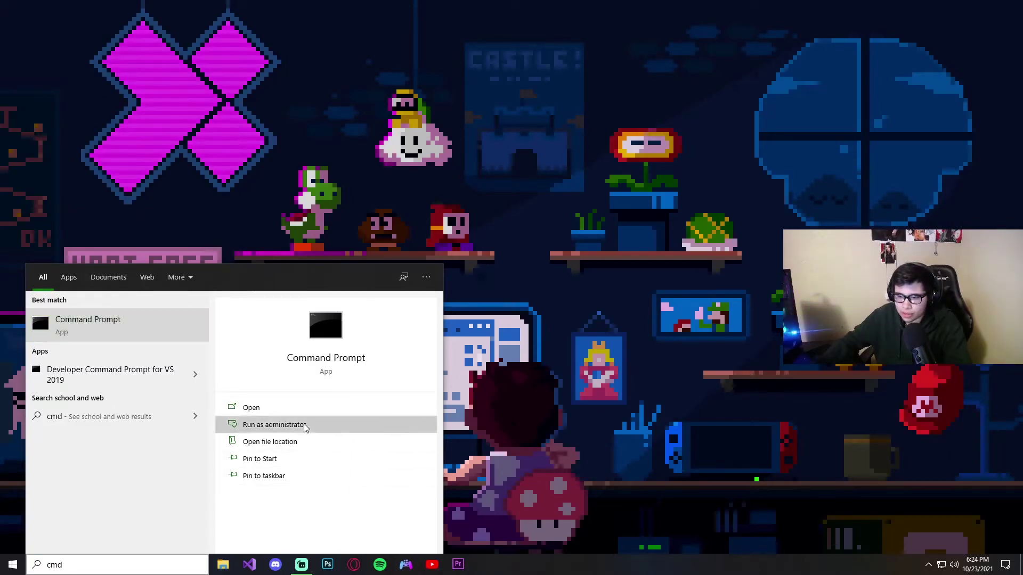
click(341, 425)
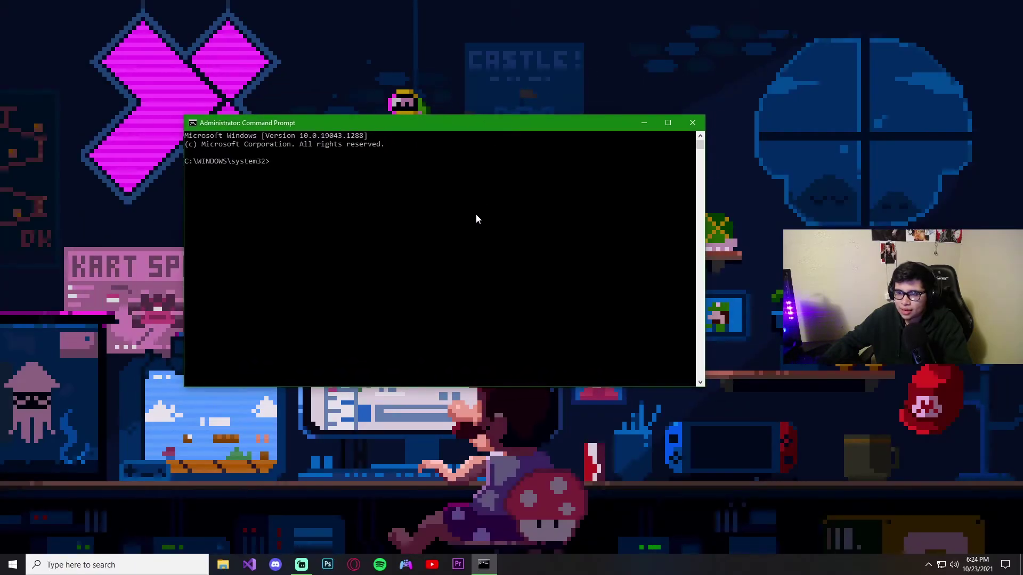
click(731, 124)
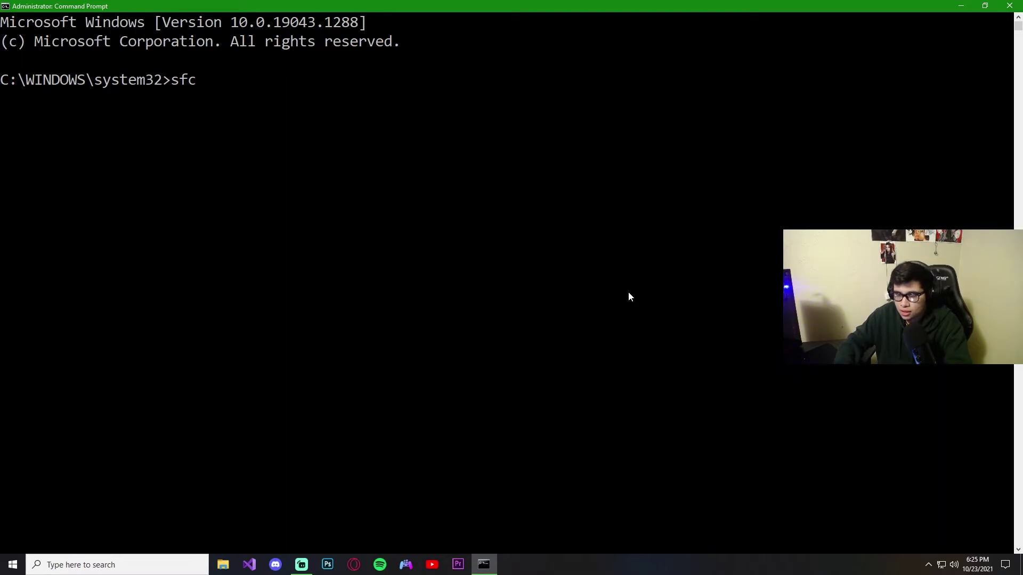
Step: Run the system file check with the command sfc /scannow and reduce the console's text size
text(/scan)
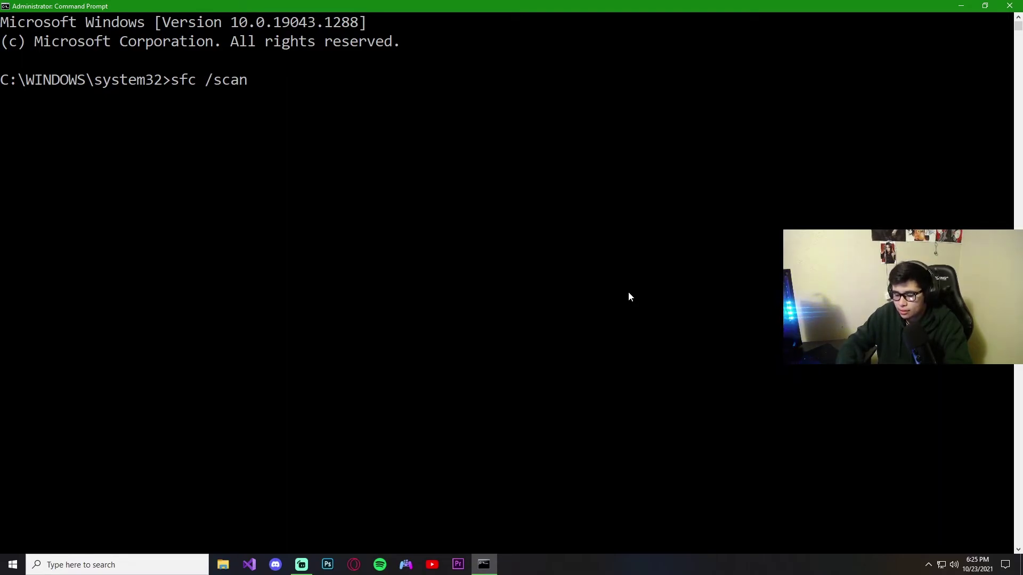
text(now)
key(Return)
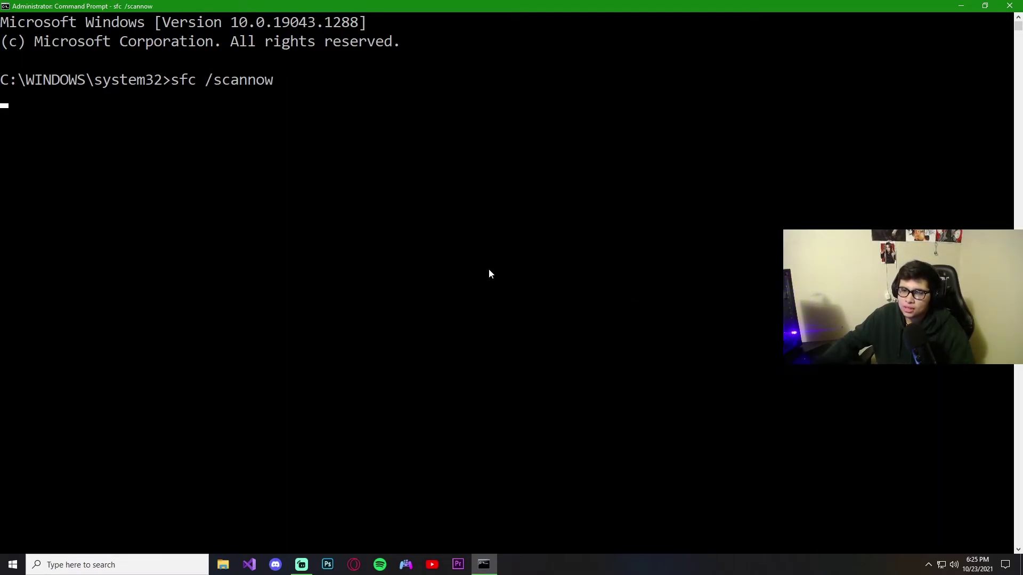
ctrl+scroll(504, 275, down, 3)
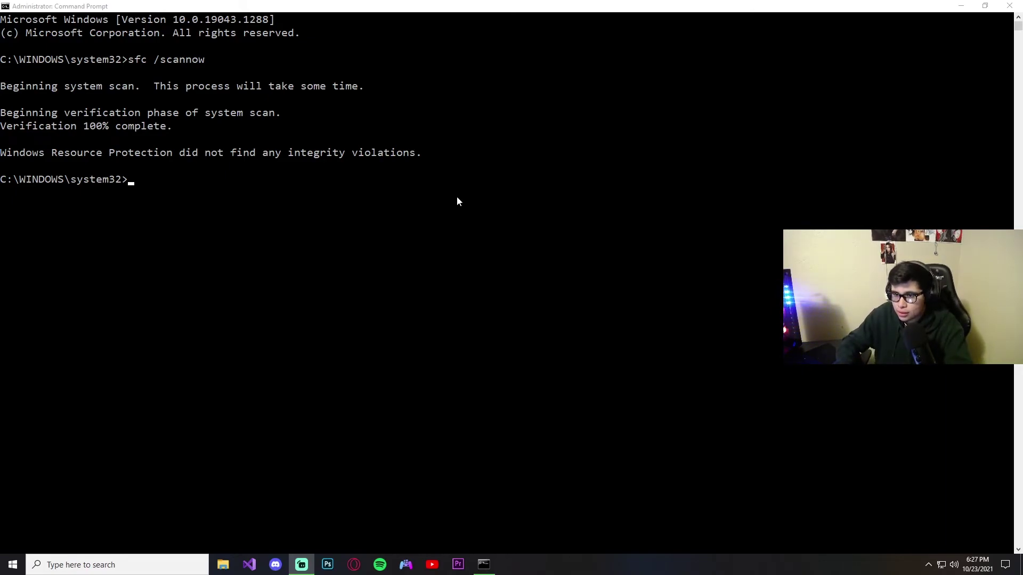
Step: Scan the Windows image for corruption by running DISM.exe /Online /Cleanup-image /Scanhealth
click(147, 188)
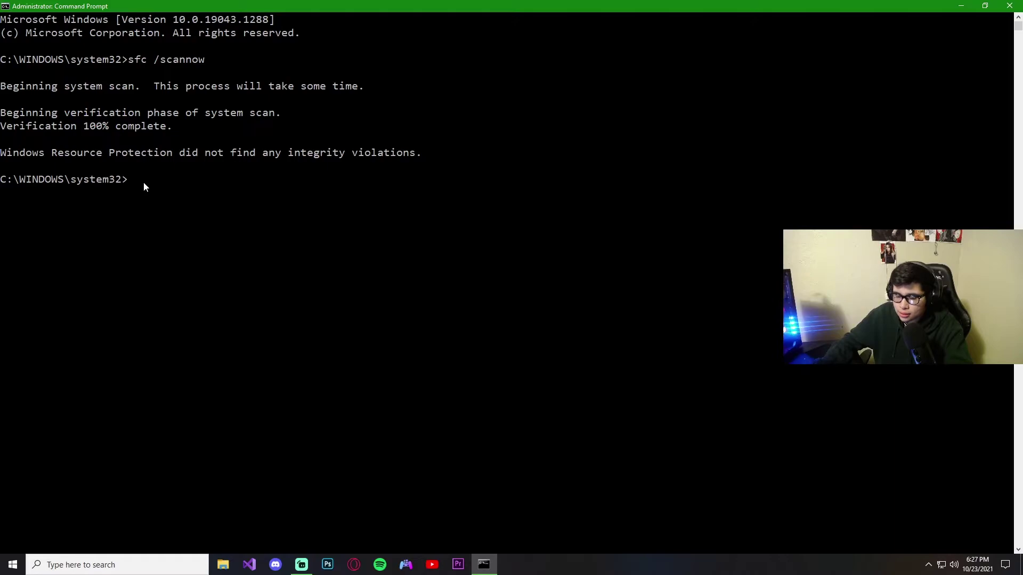
text(DISNM)
key(BackSpace)
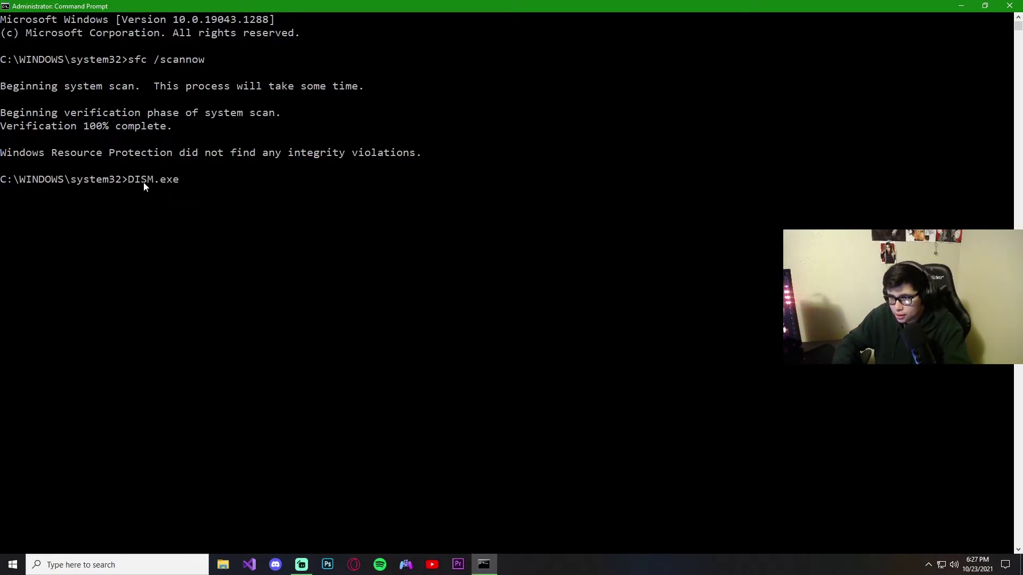
text(M.exe /Online)
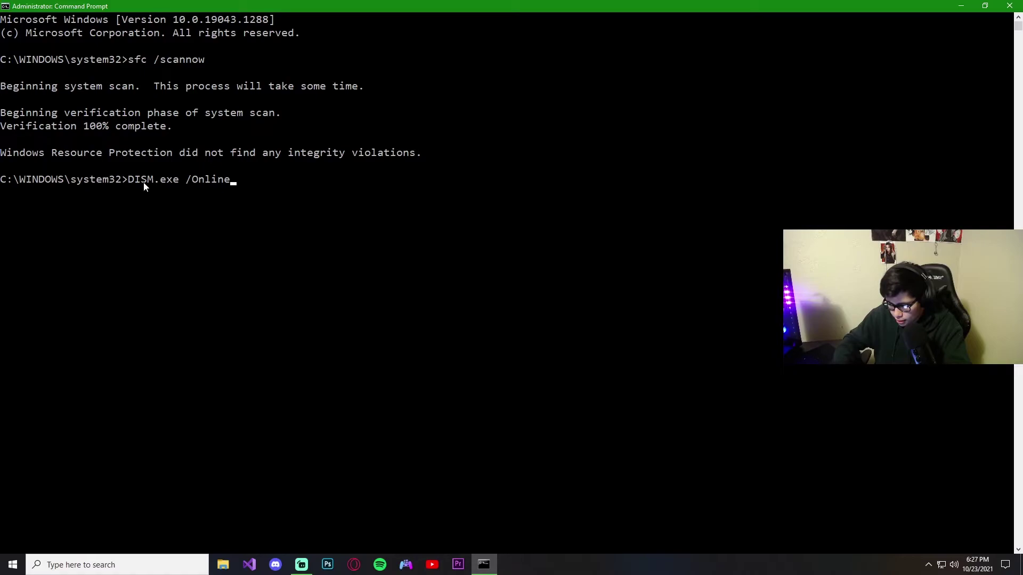
text(/Cleanup)
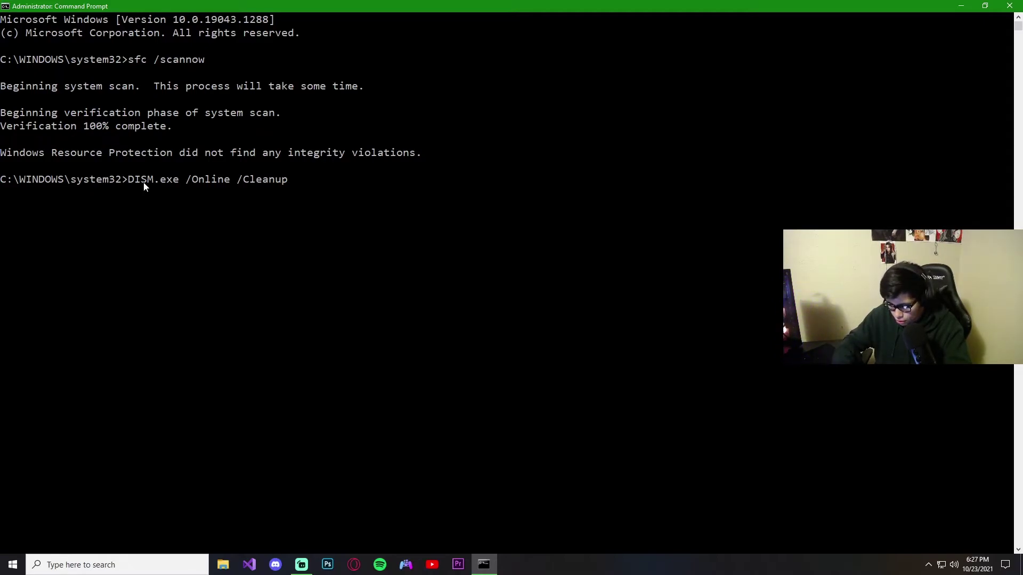
text(-image)
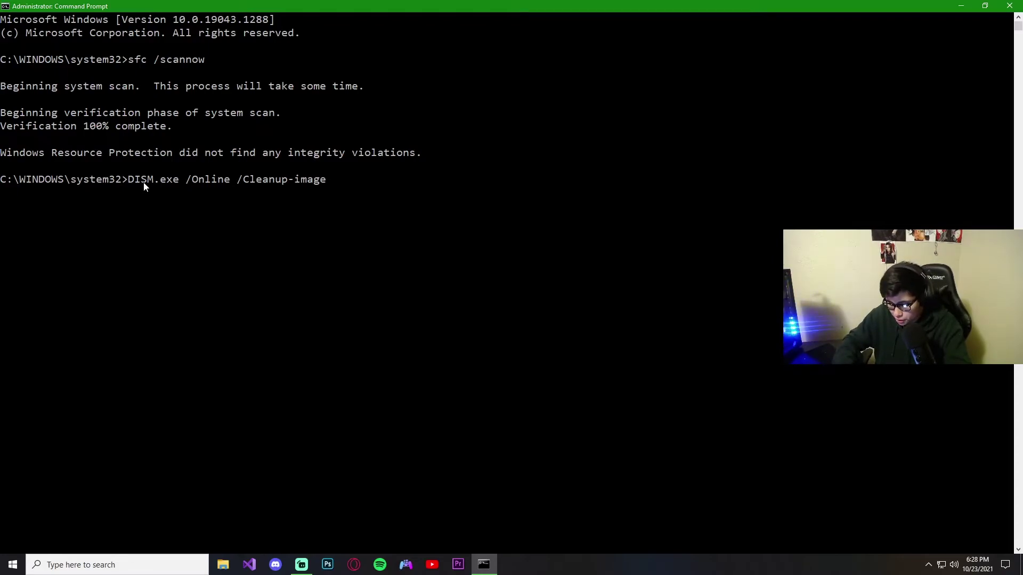
text( /Scanheaalt)
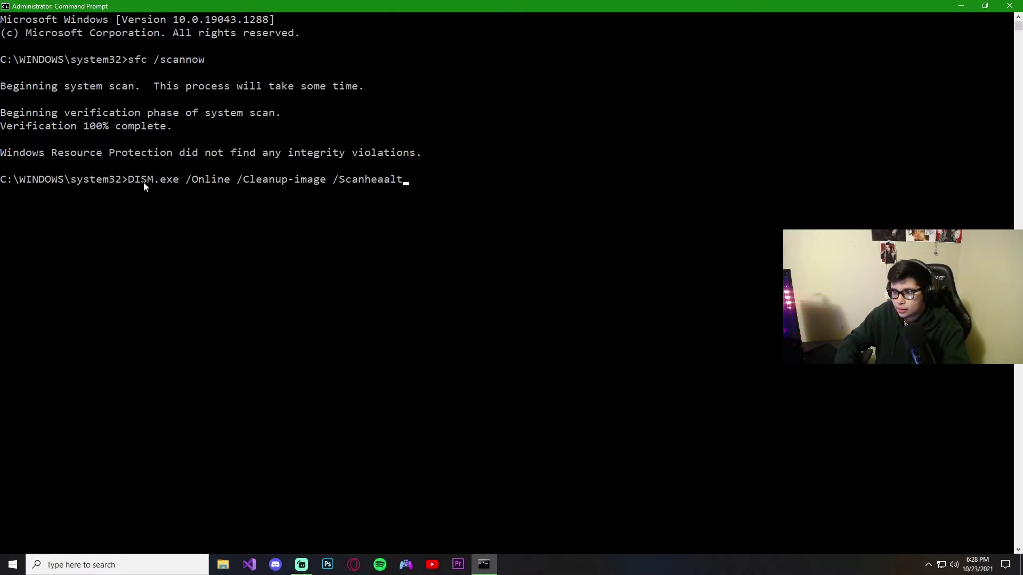
text(a)
key(BackSpace)
key(BackSpace)
text(lth)
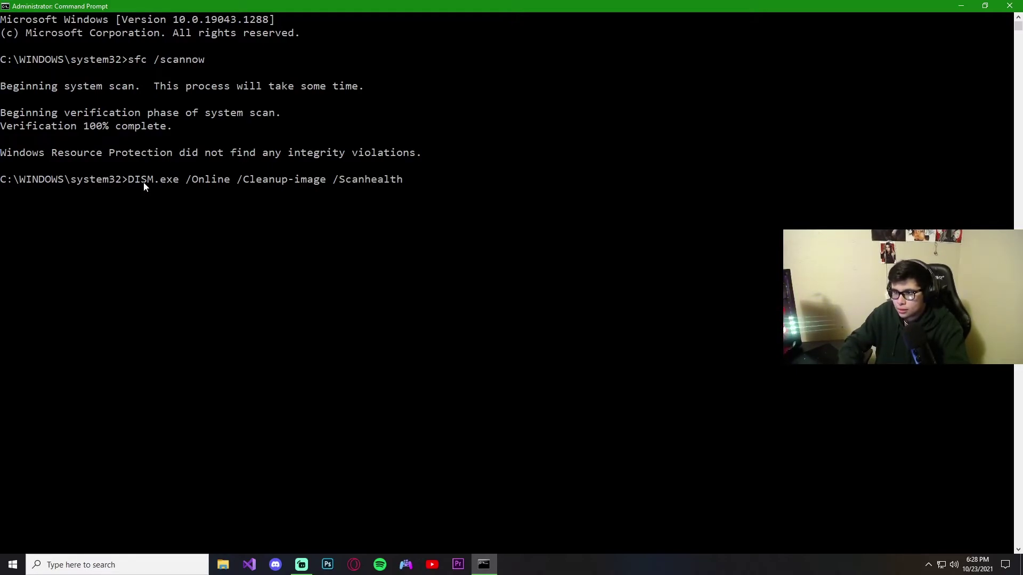
key(Return)
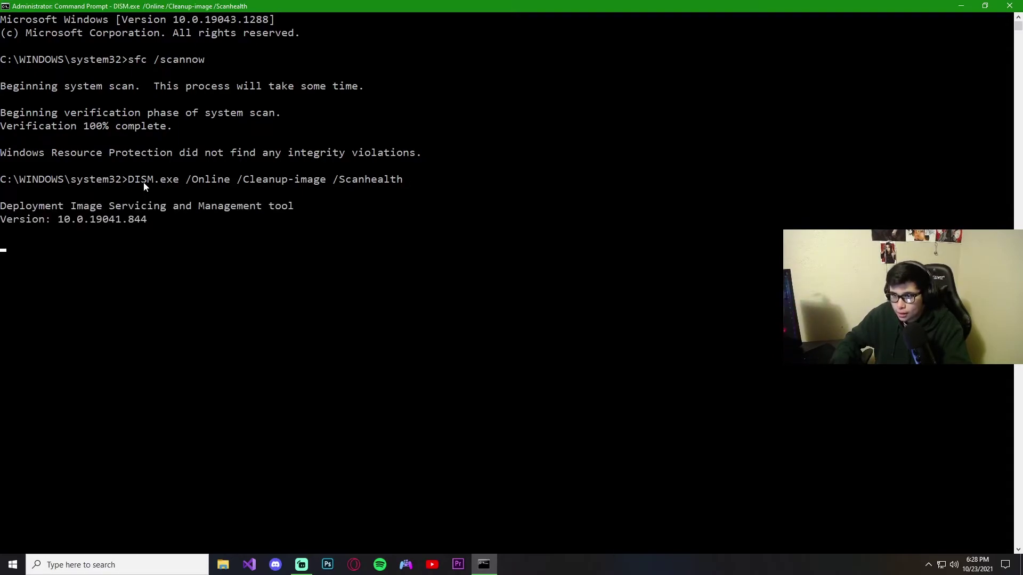
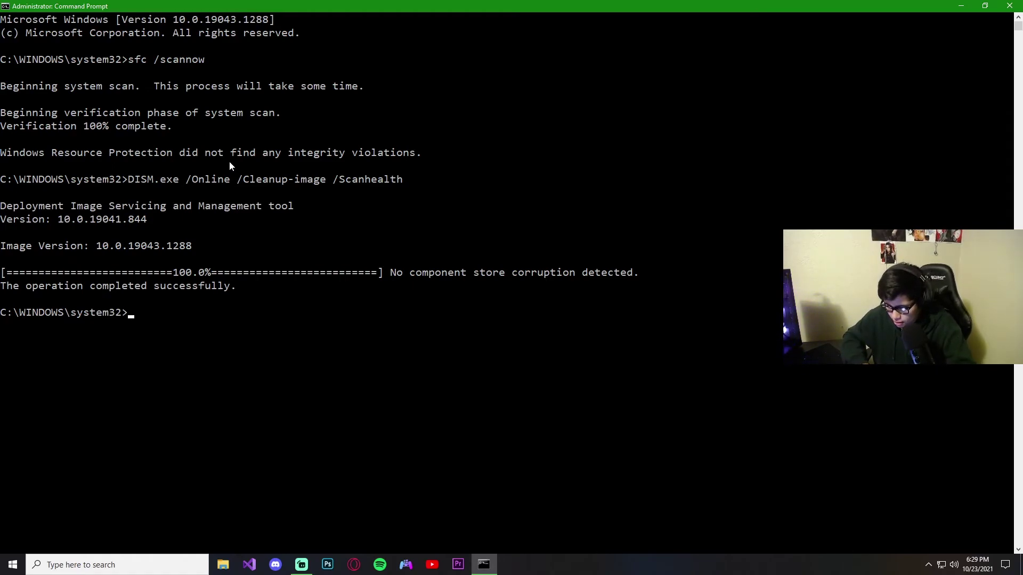
text(DI)
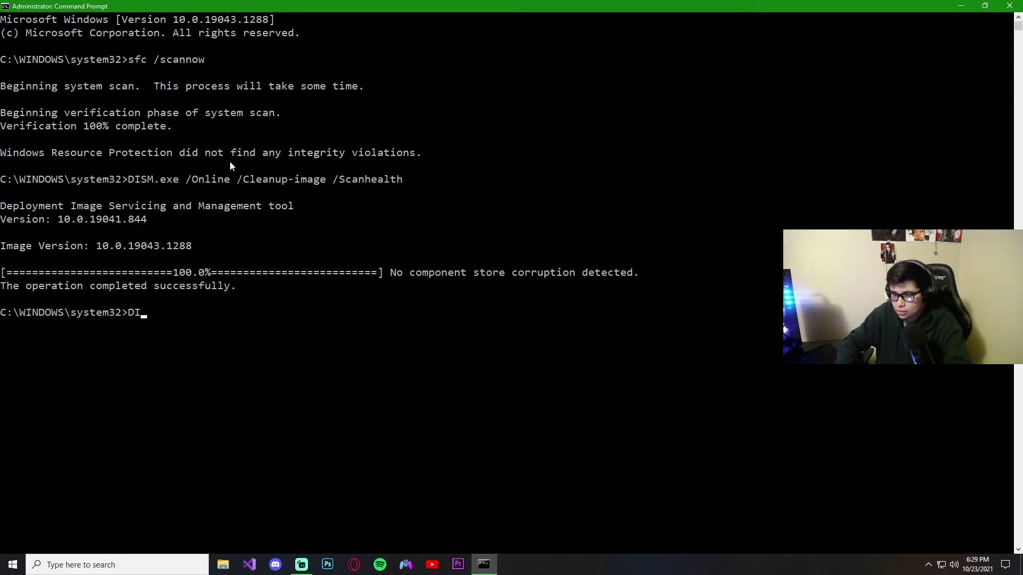
text(SM)
key(BackSpace)
key(BackSpace)
key(BackSpace)
key(BackSpace)
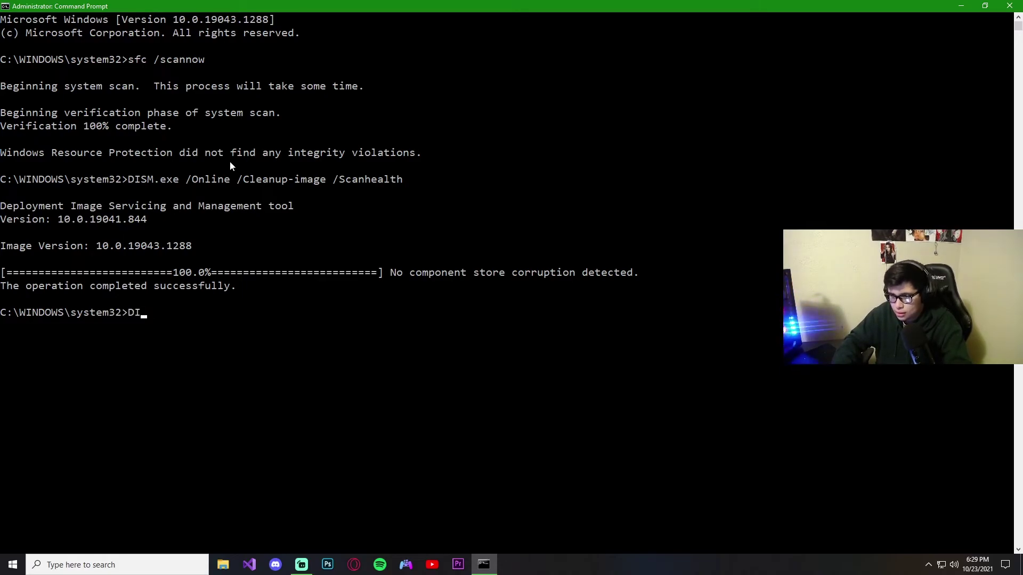
key(Tab)
key(BackSpace)
key(BackSpace)
key(BackSpace)
key(BackSpace)
key(BackSpace)
key(BackSpace)
key(BackSpace)
key(BackSpace)
key(BackSpace)
key(BackSpace)
key(BackSpace)
key(BackSpace)
key(BackSpace)
key(BackSpace)
key(BackSpace)
key(BackSpace)
key(BackSpace)
key(BackSpace)
key(BackSpace)
key(BackSpace)
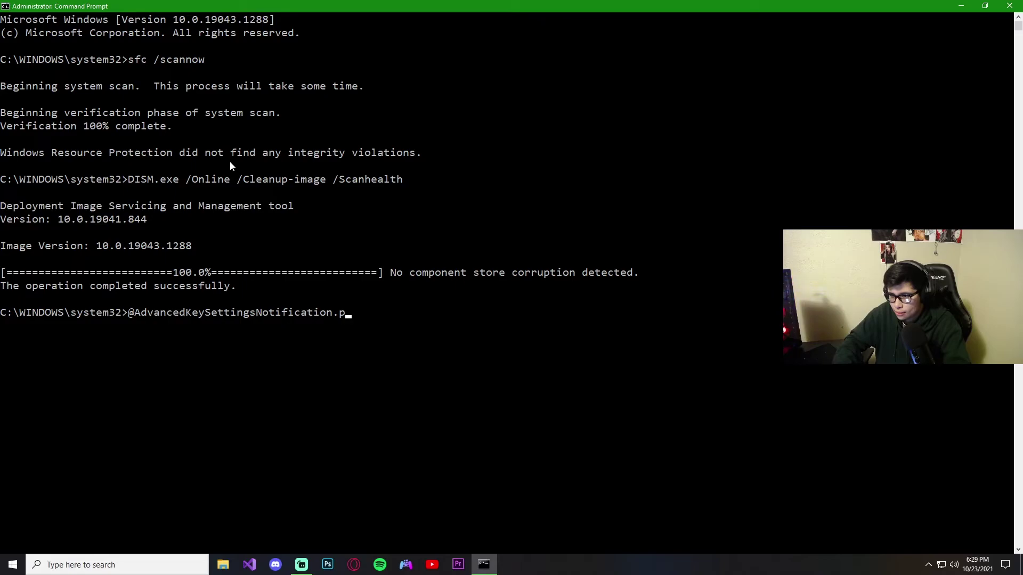
key(BackSpace)
key(BackSpace)
key(BackSpace)
key(BackSpace)
key(BackSpace)
key(BackSpace)
key(BackSpace)
key(BackSpace)
key(BackSpace)
key(BackSpace)
key(BackSpace)
key(BackSpace)
key(BackSpace)
key(BackSpace)
key(BackSpace)
key(BackSpace)
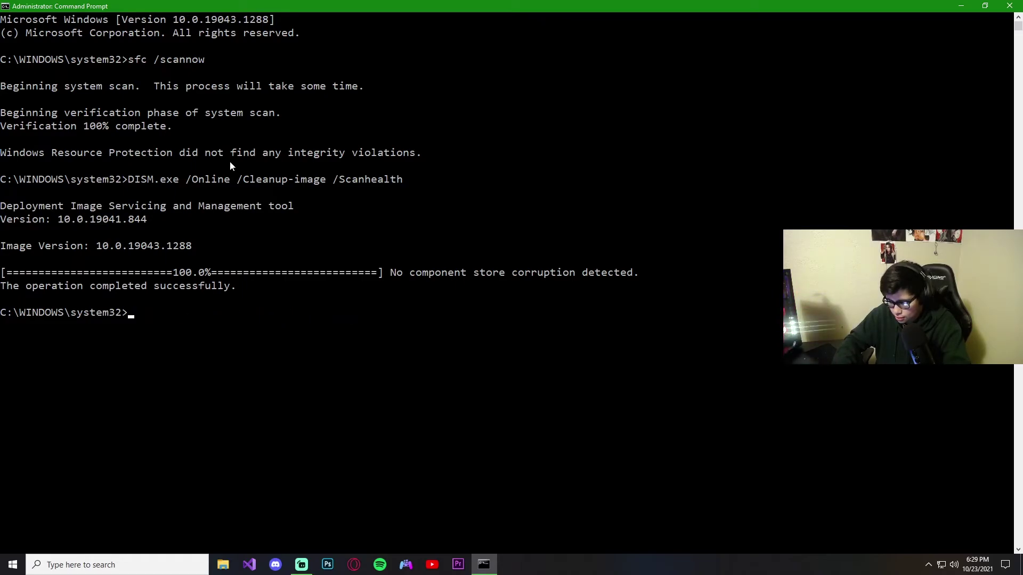
text(CISM)
key(BackSpace)
key(BackSpace)
key(BackSpace)
key(BackSpace)
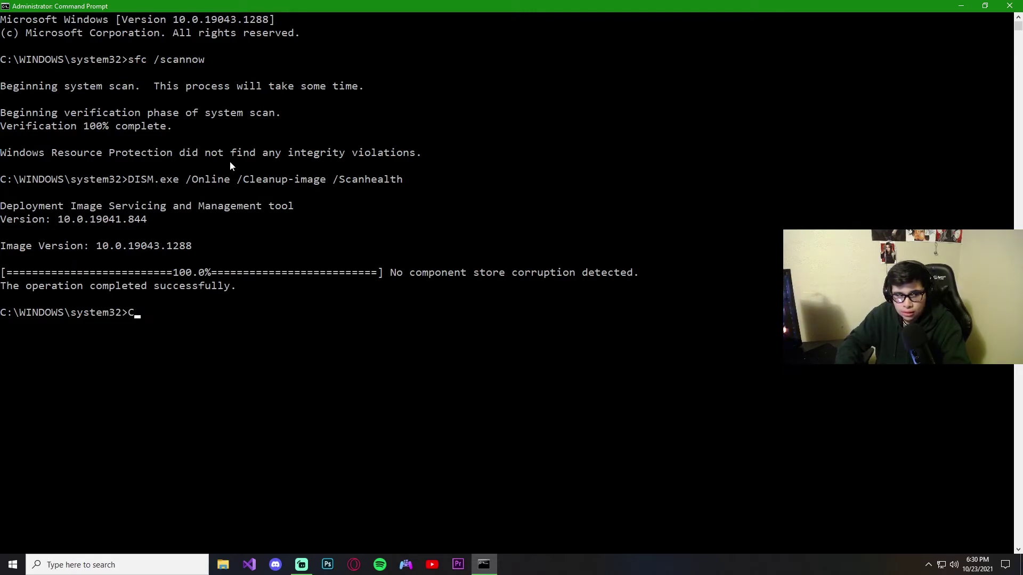
Step: Repair the Windows image by running DISM.exe /Online /Cleanup-image /Restorehealth, and close the Command Prompt once it finishes
text(DISM)
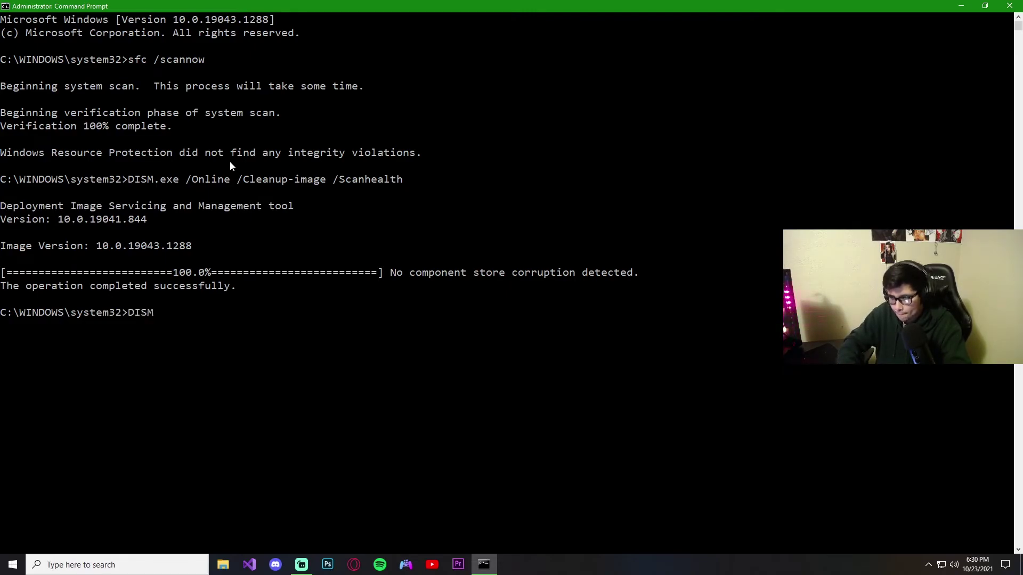
text(.exe)
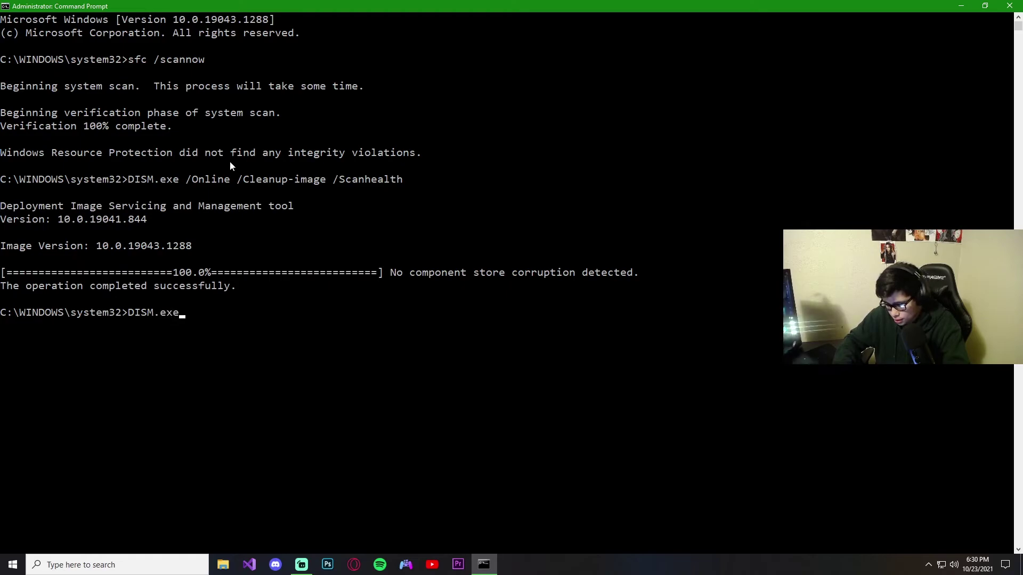
text( /On)
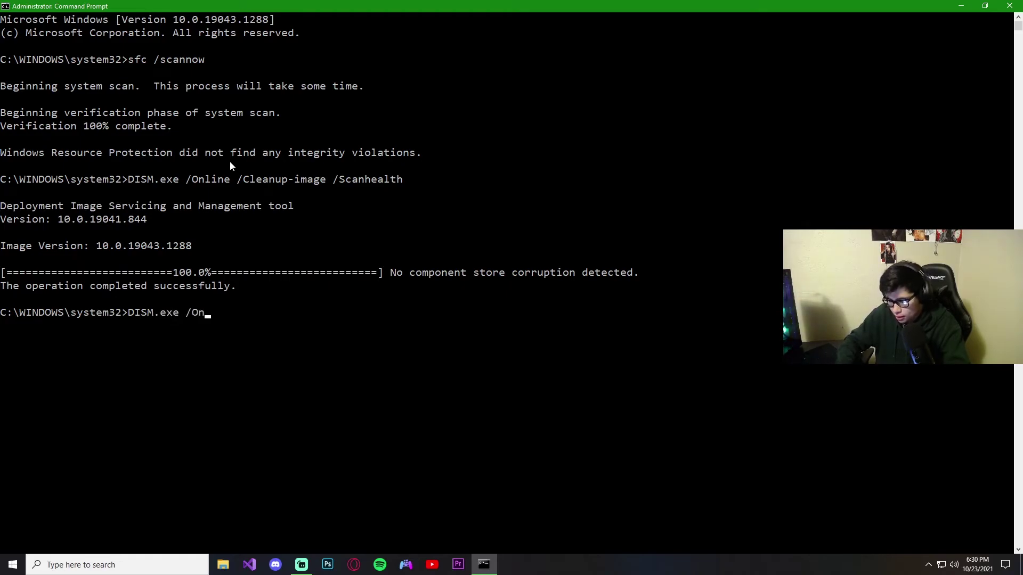
text(line)
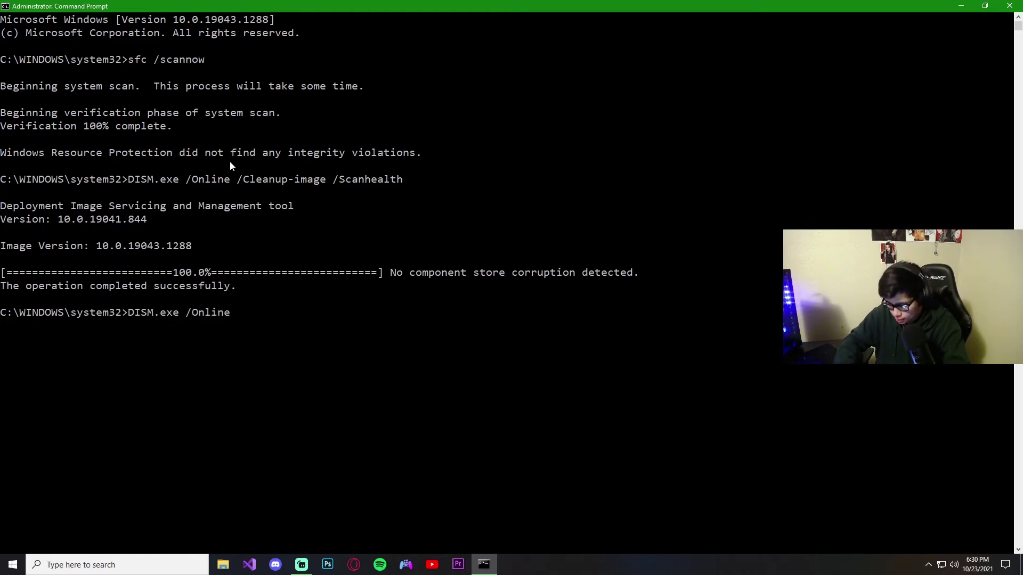
text( /)
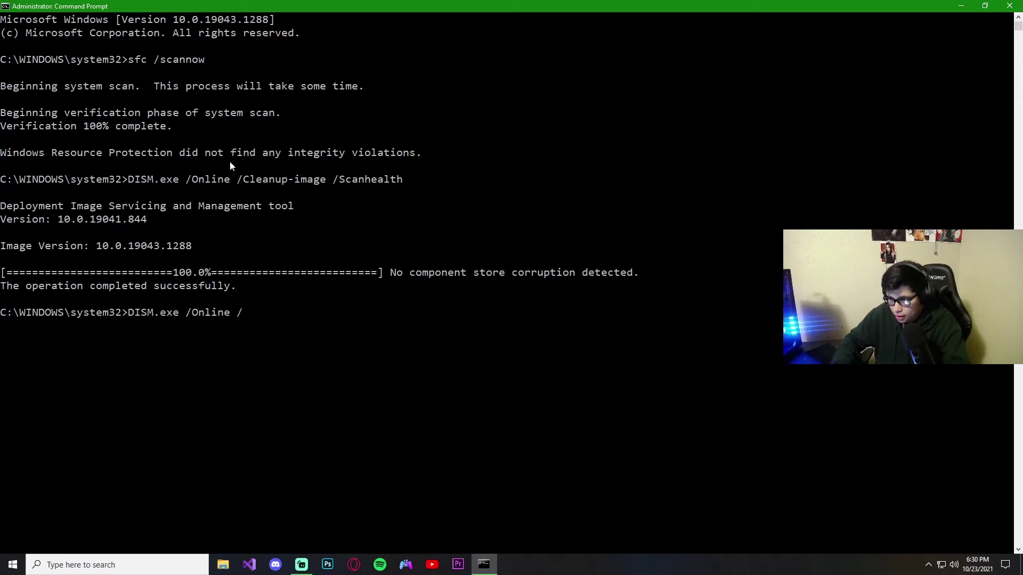
text(Cleanup)
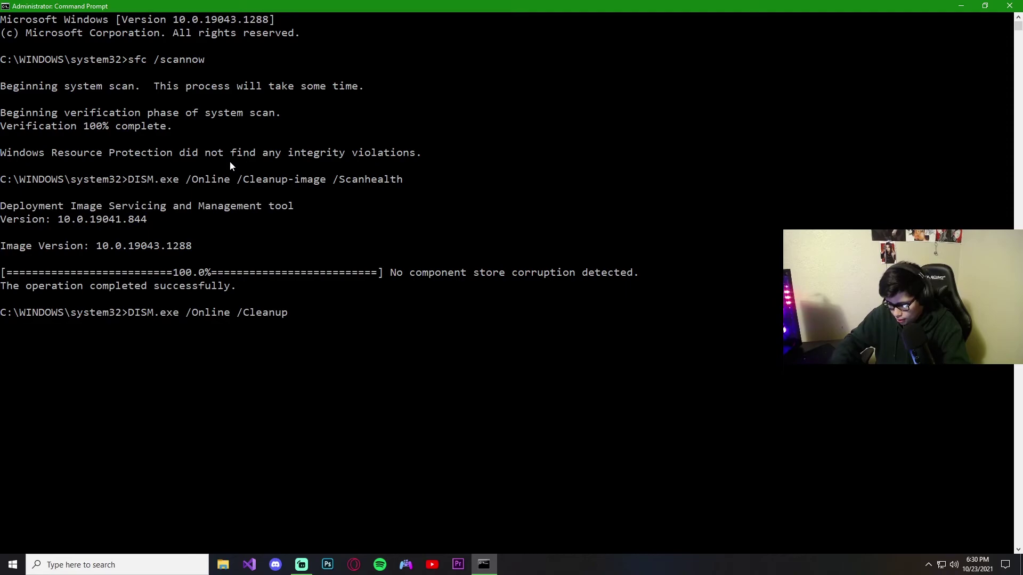
text(-image)
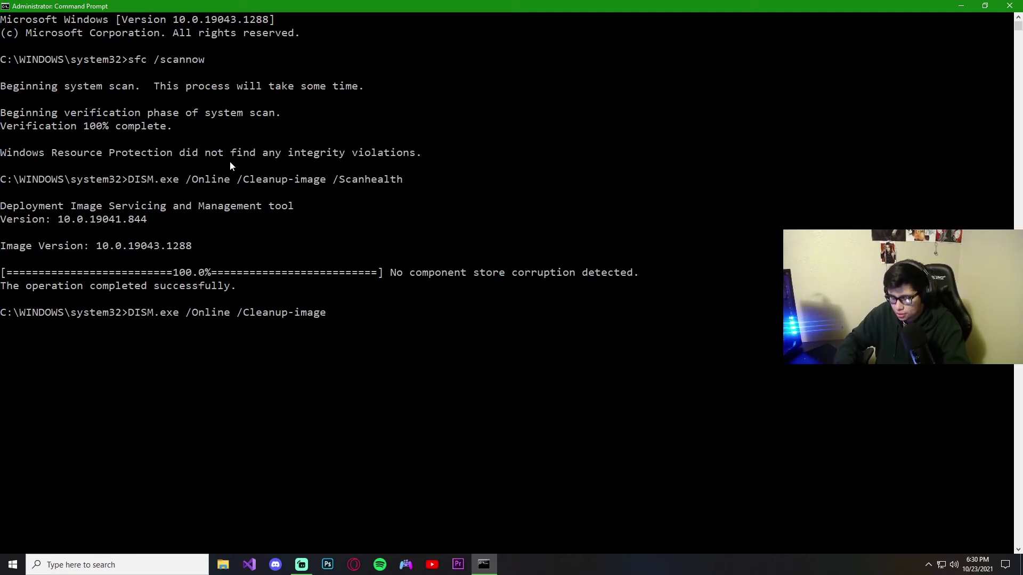
text( /Re)
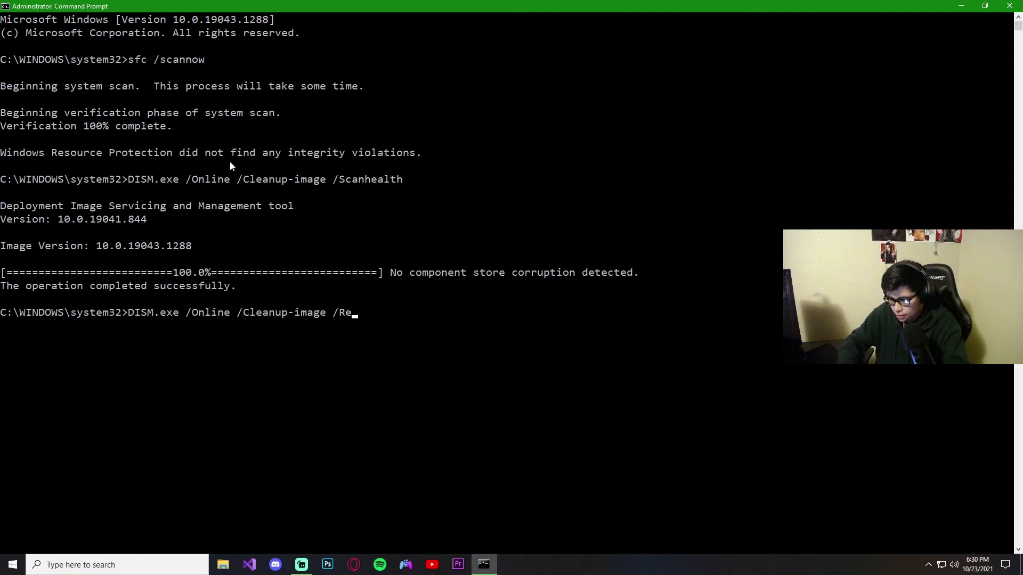
text(store)
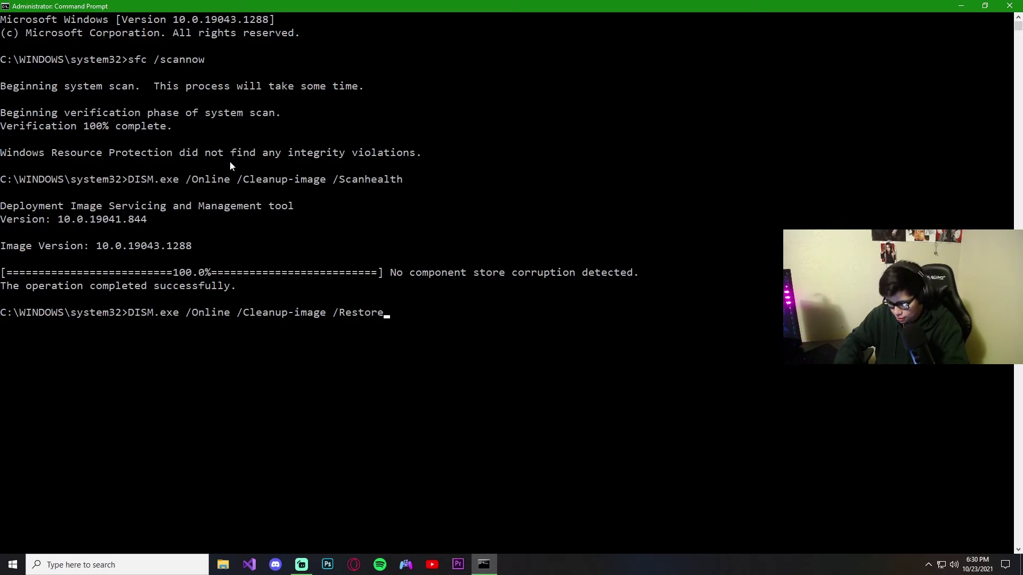
text(Health)
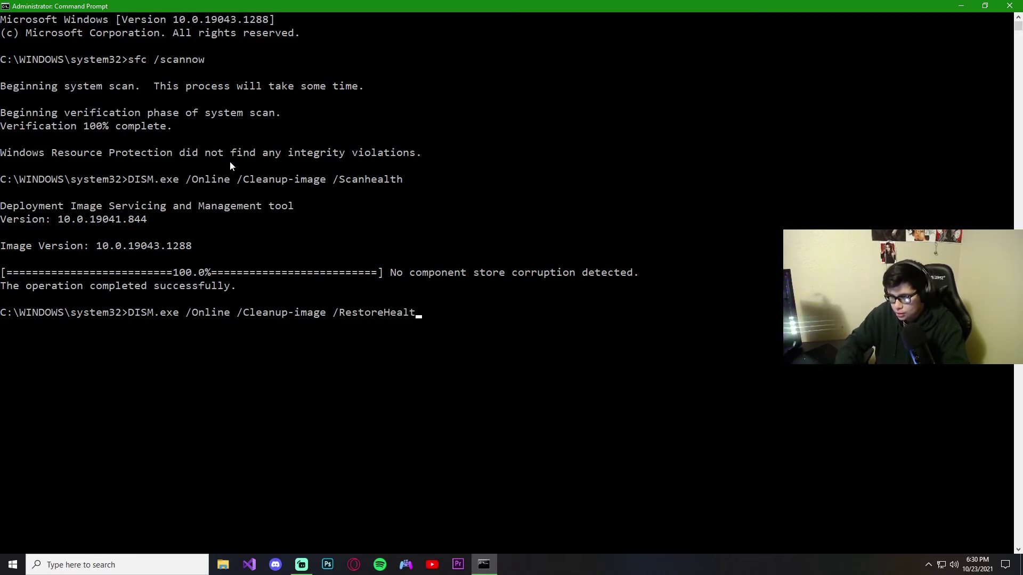
key(BackSpace)
key(BackSpace)
key(BackSpace)
key(BackSpace)
key(BackSpace)
key(BackSpace)
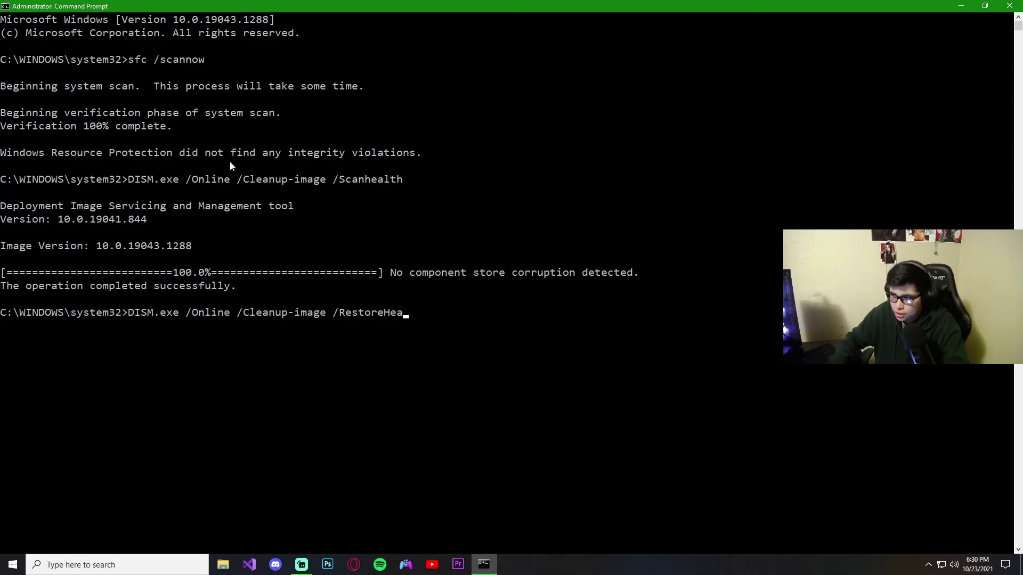
text(health)
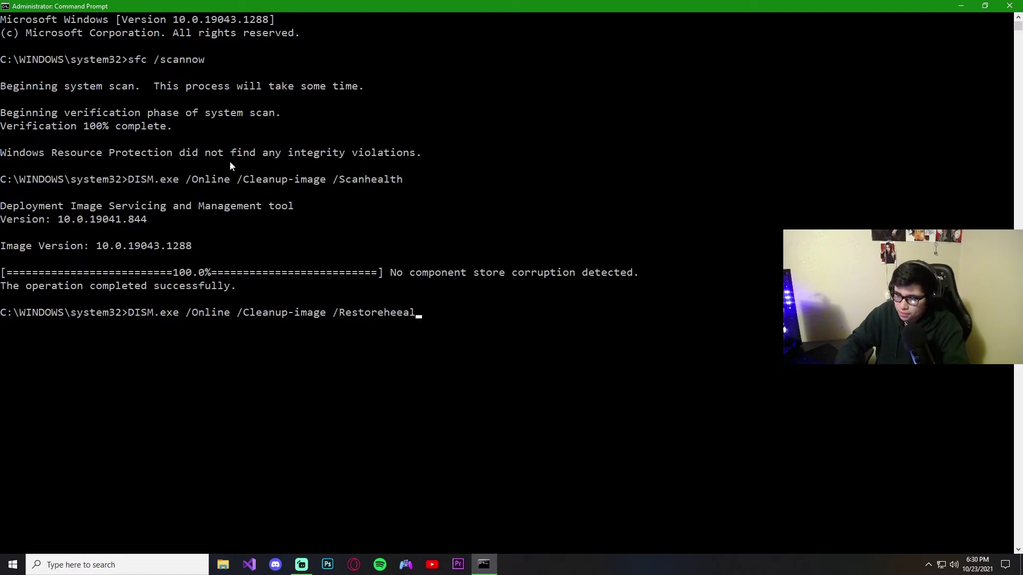
key(BackSpace)
key(BackSpace)
key(BackSpace)
key(BackSpace)
text(alth)
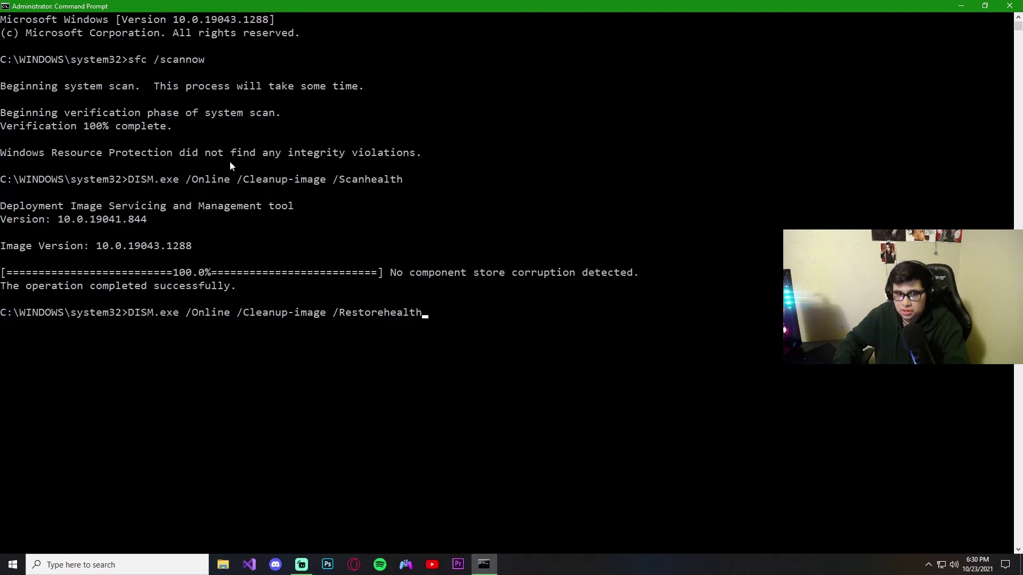
key(Return)
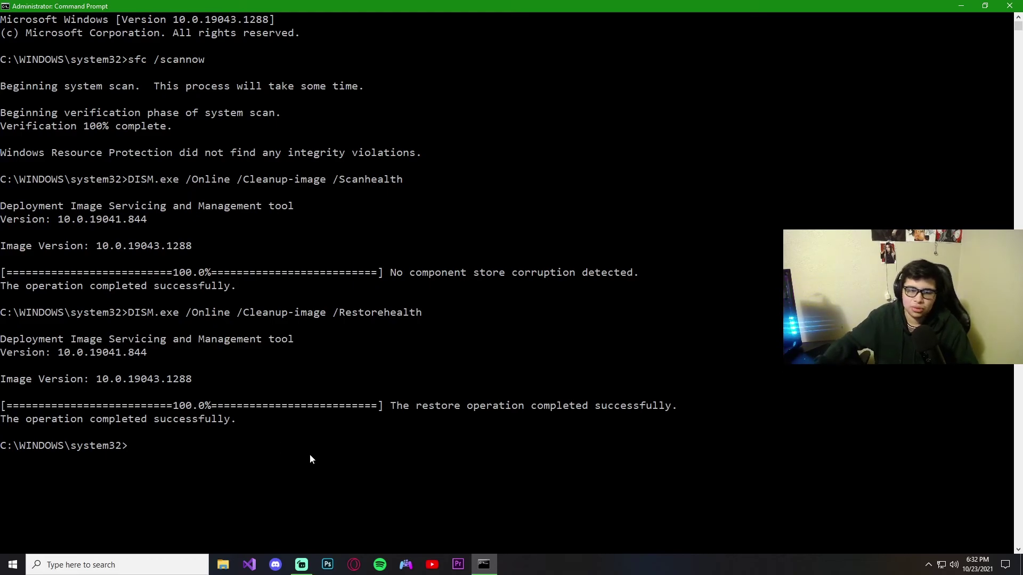
key(alt+F4)
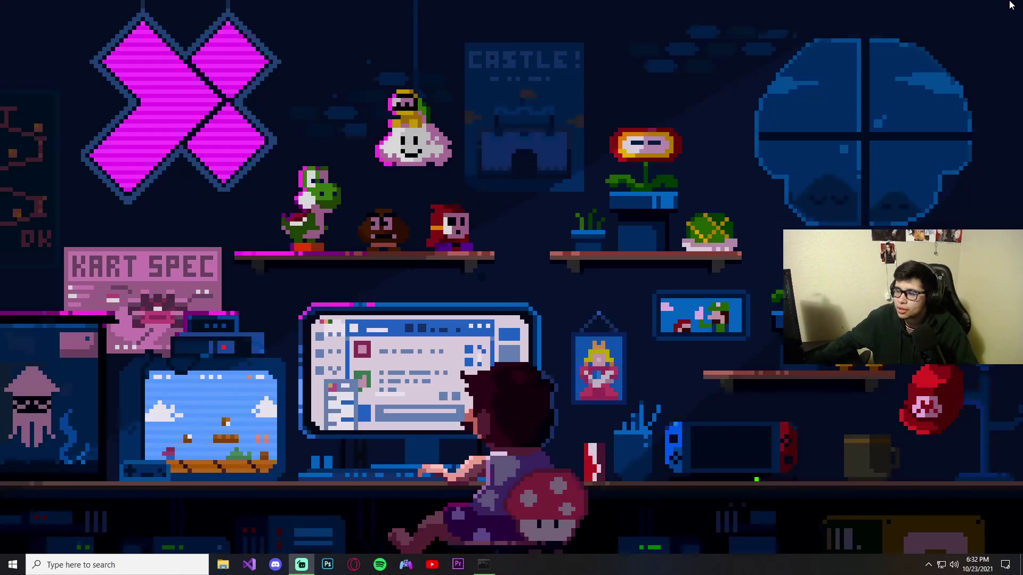